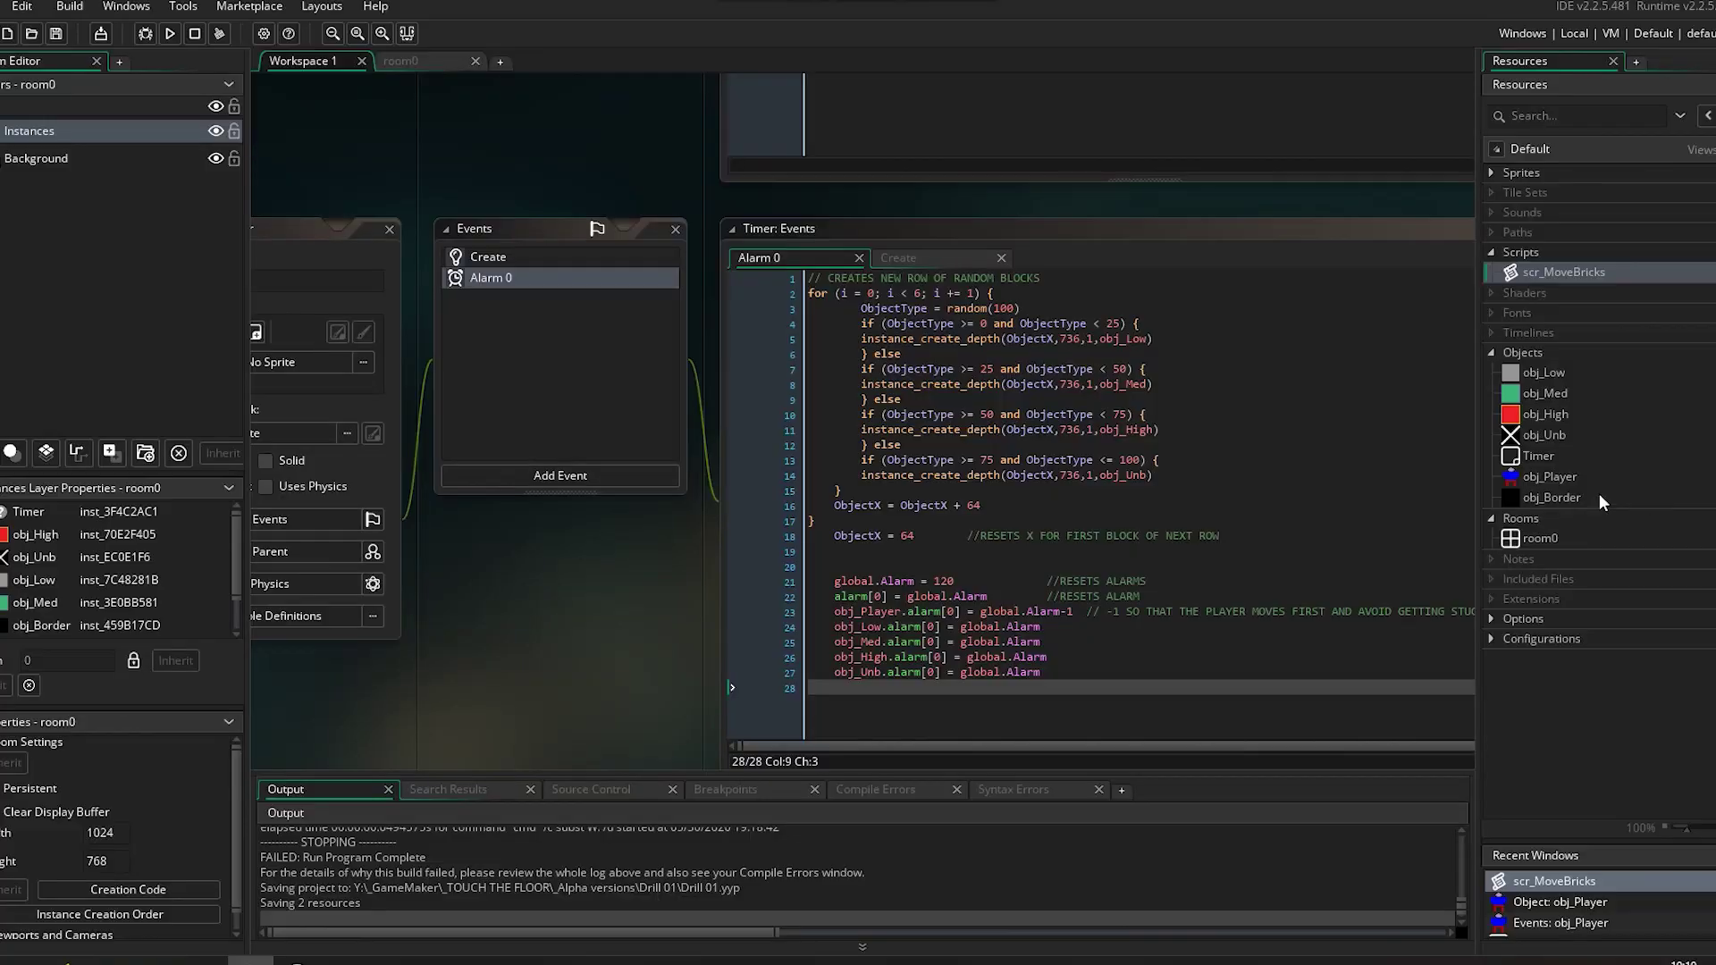
Step: Bring the room0 room editor forward
double_click(1600, 493)
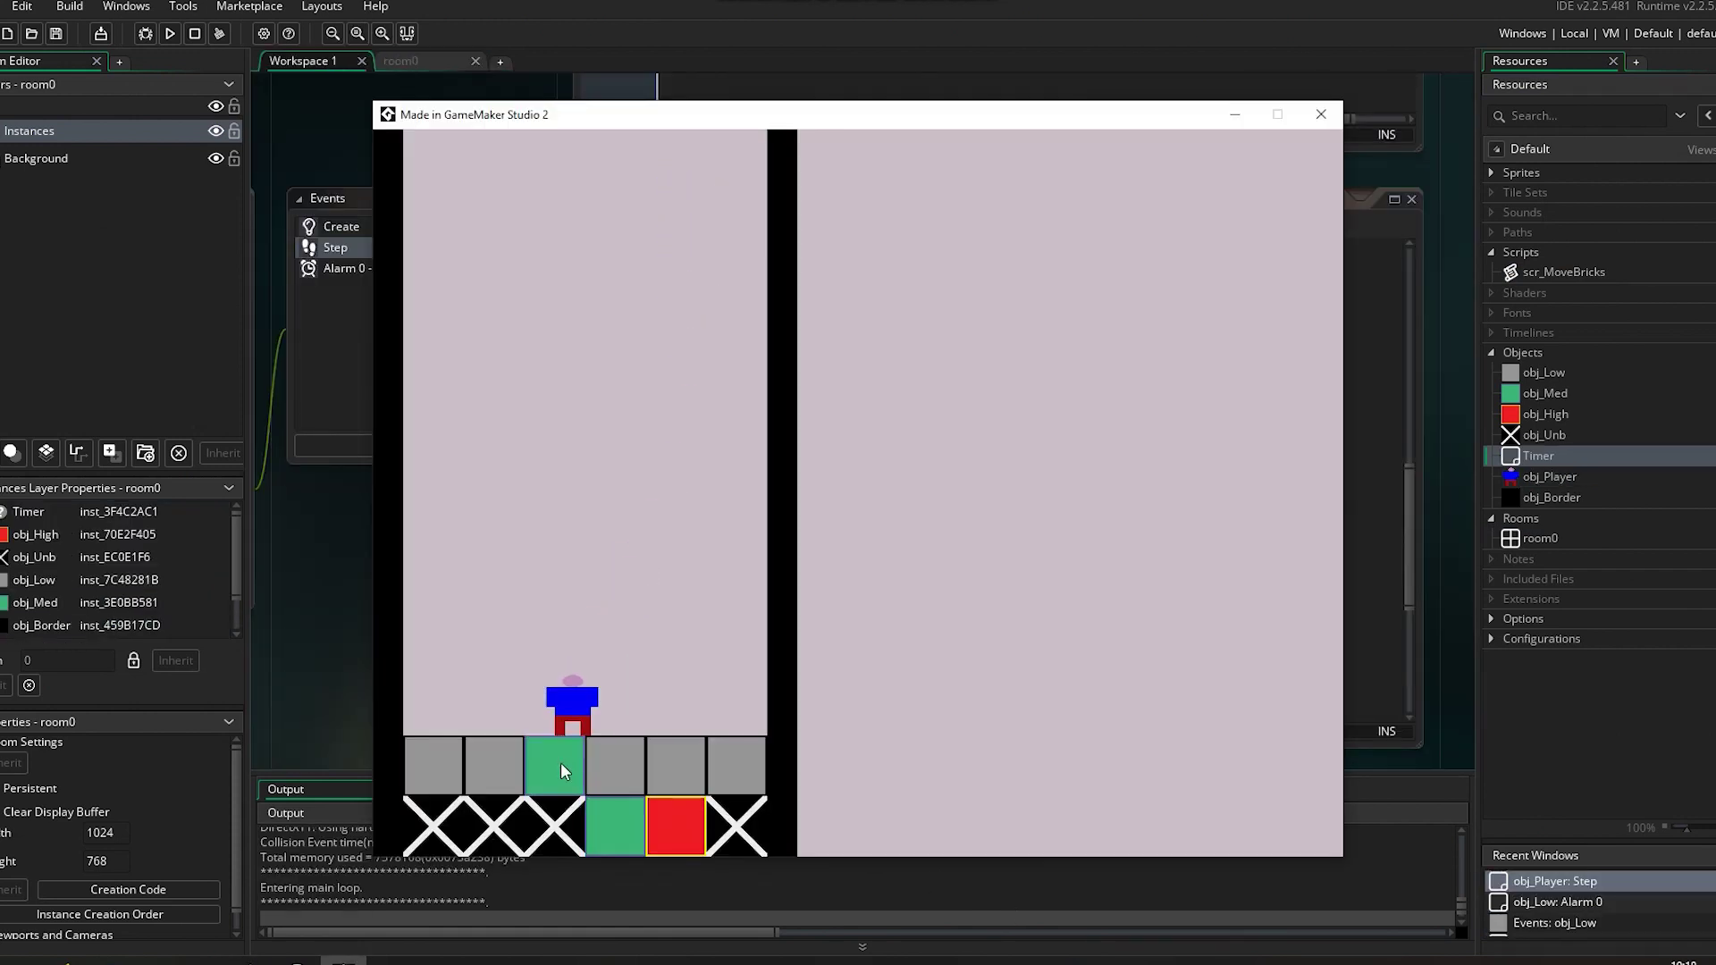
Step: Move the player right, left and right again across the blocks, then drill down through them
key("Right")
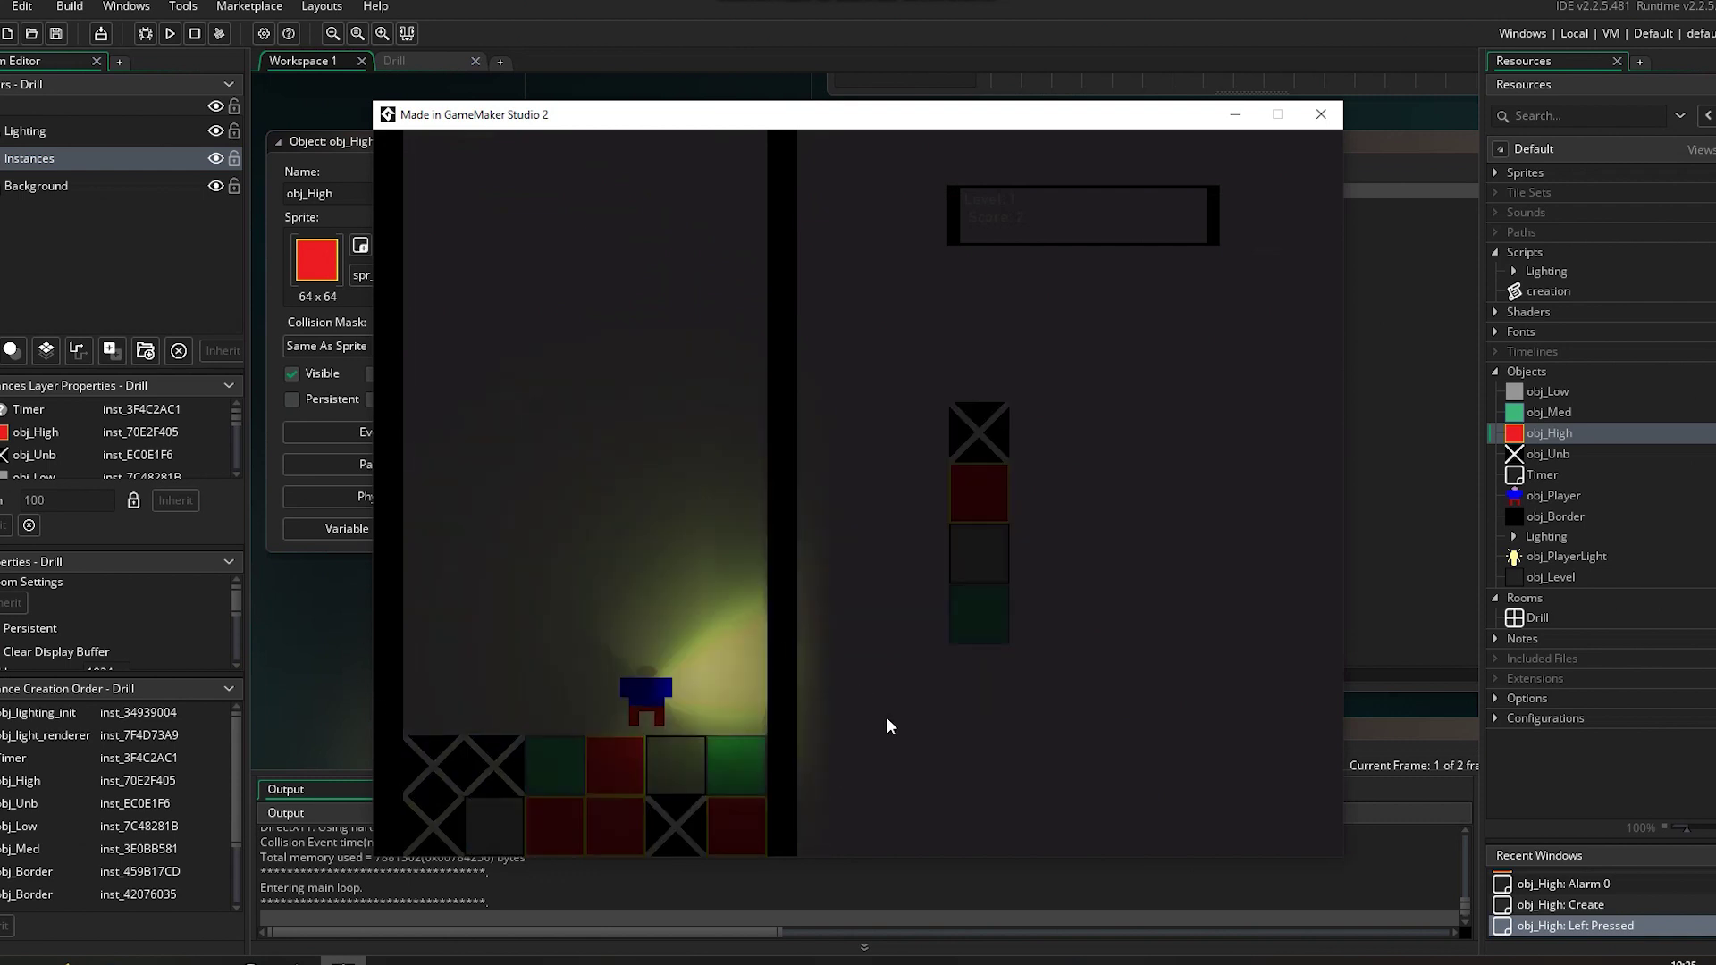
key("Left")
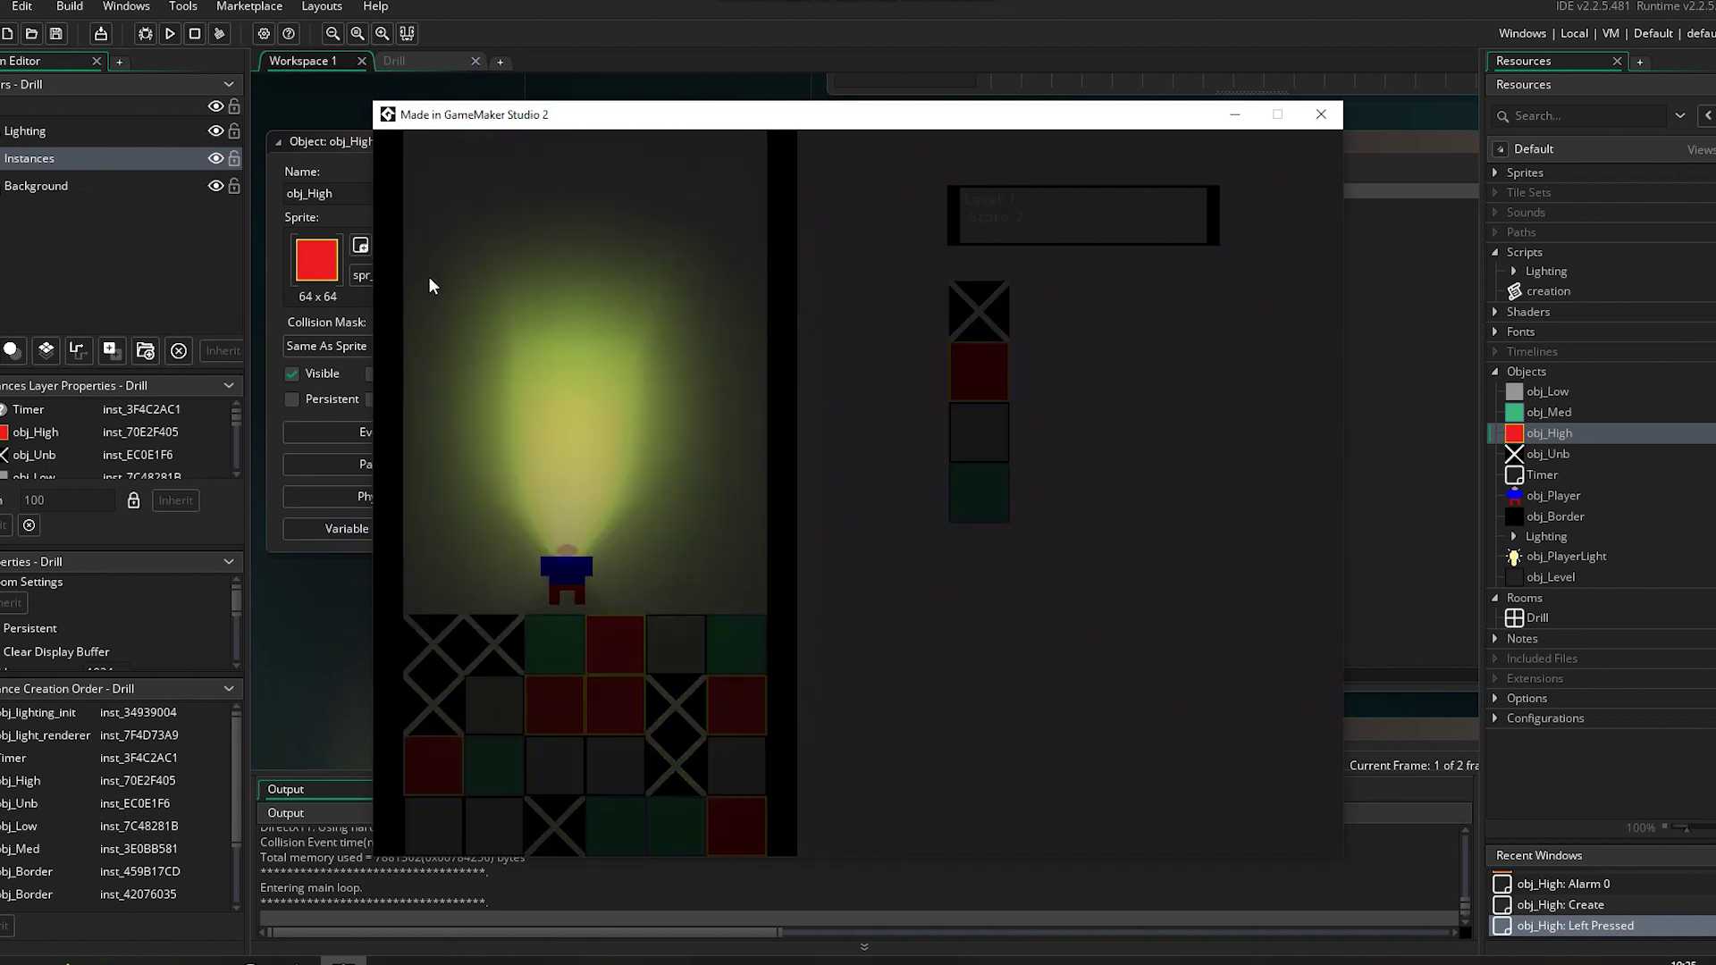
key("Right")
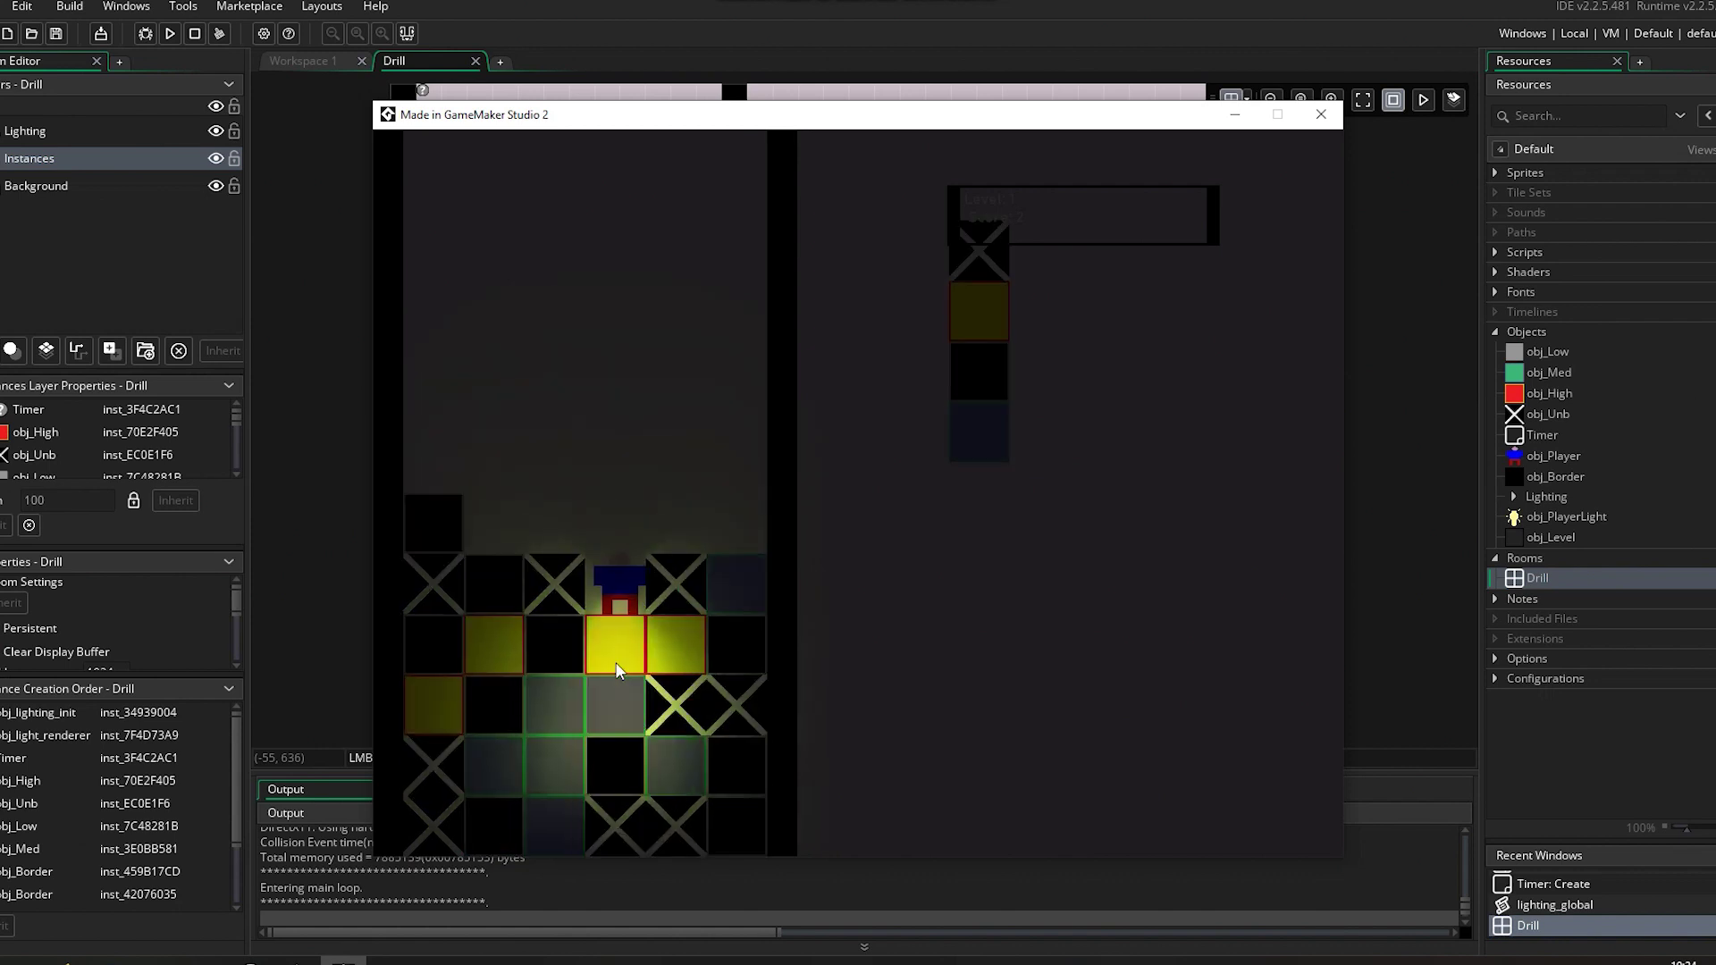
key("Down")
key("Down")
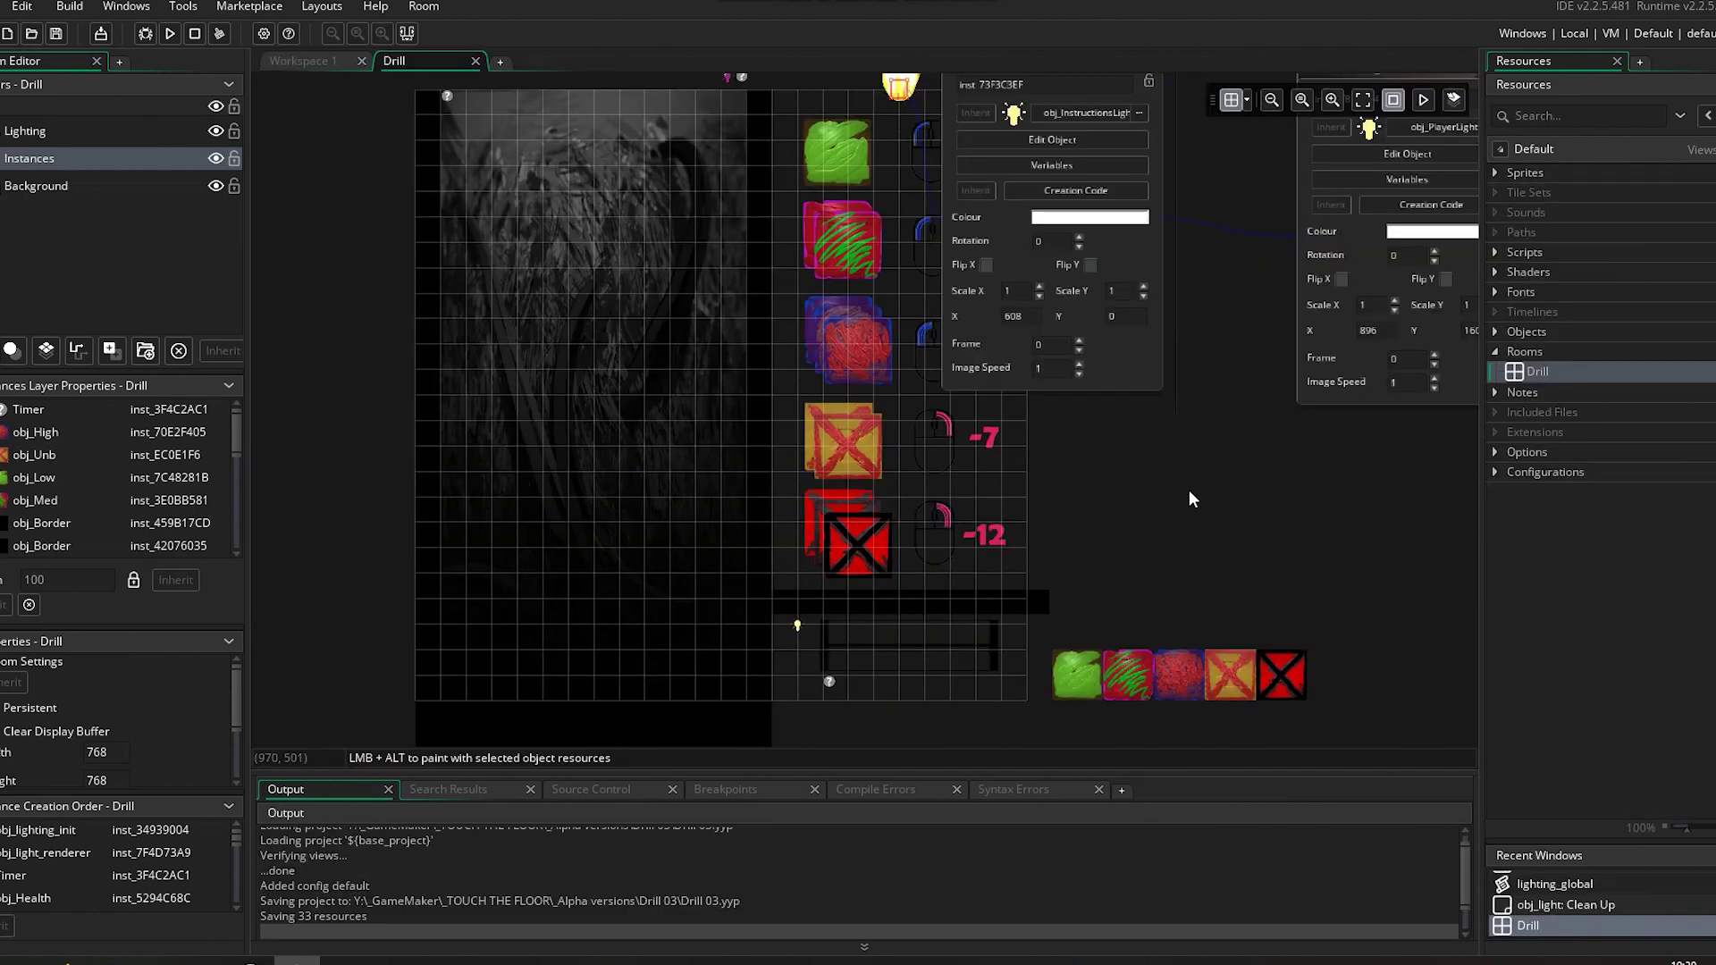
Step: Close the light instance's properties and pan the Drill room to frame the instruction panel
scroll(1188, 499, "up", 3)
left_click(1157, 246)
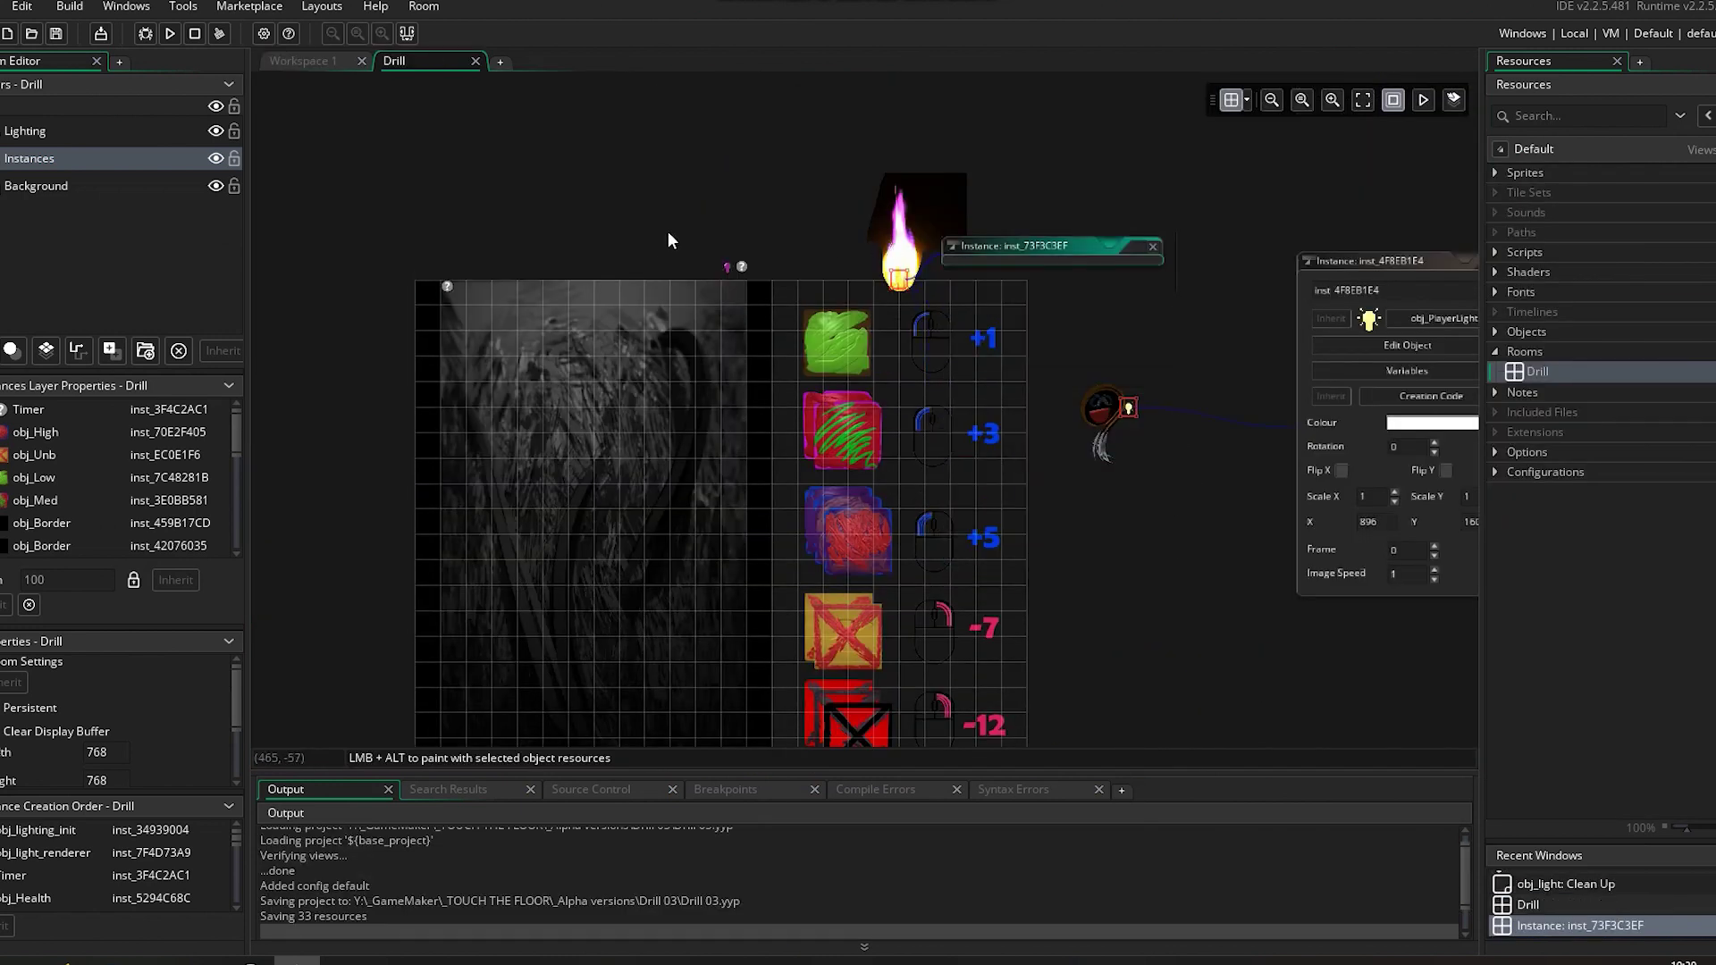
middle_click_drag(707, 200, 700, 96)
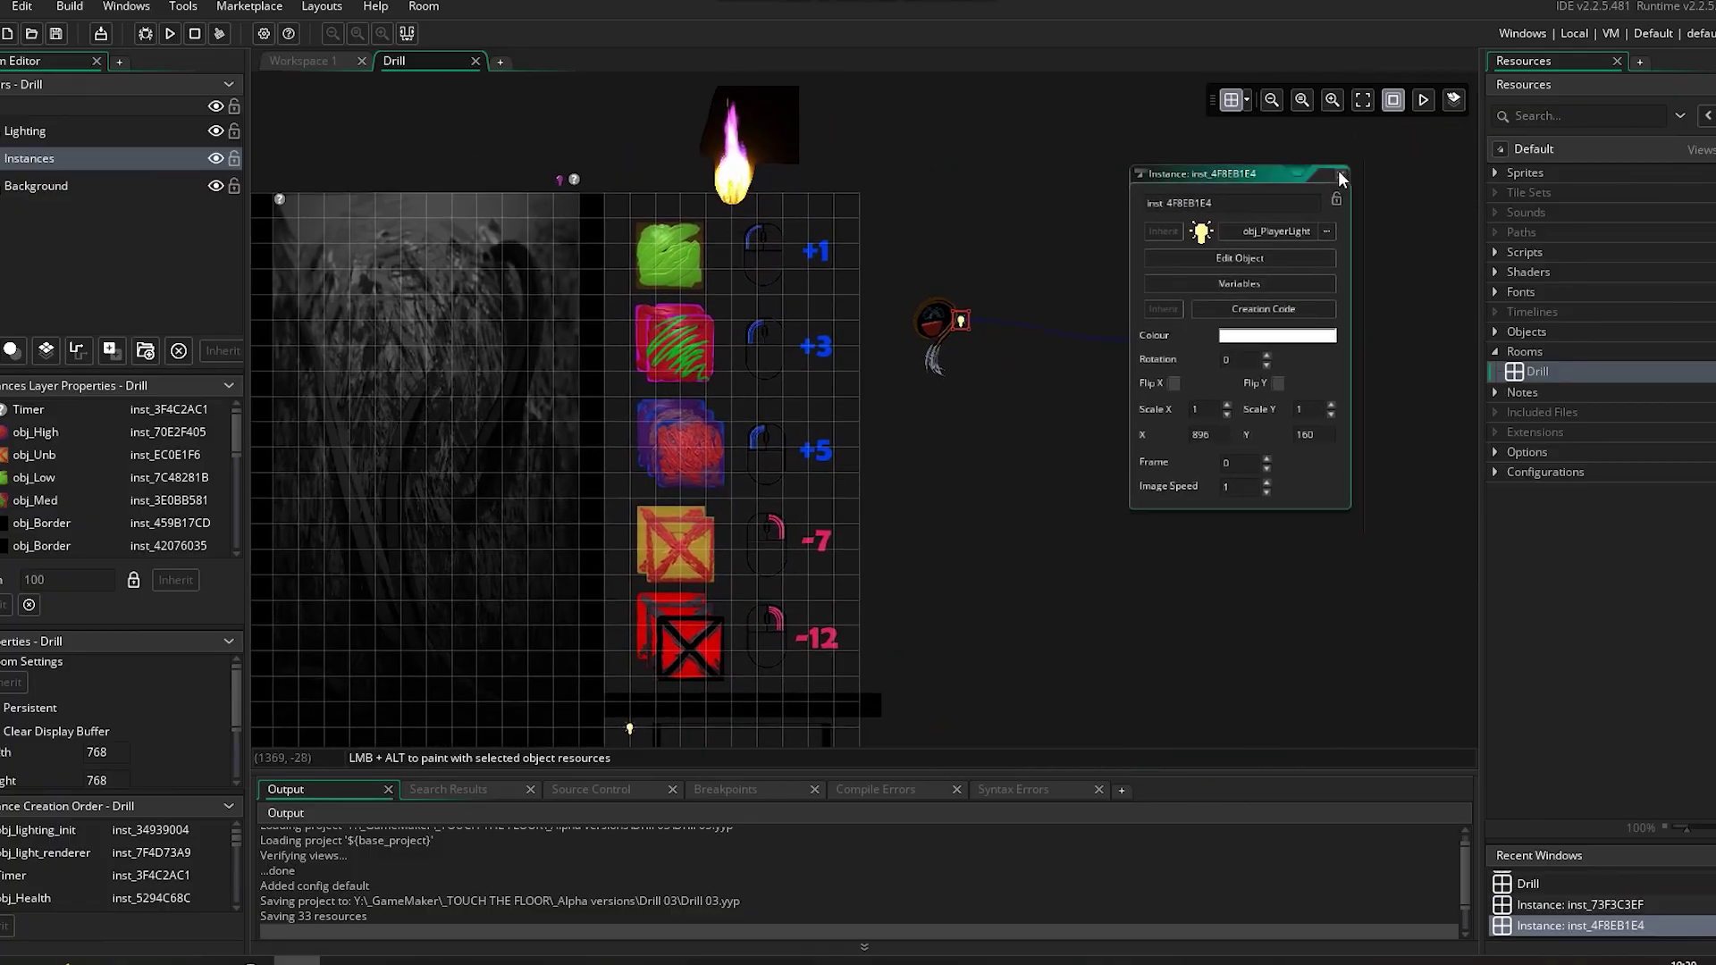
middle_click_drag(492, 168, 588, 124)
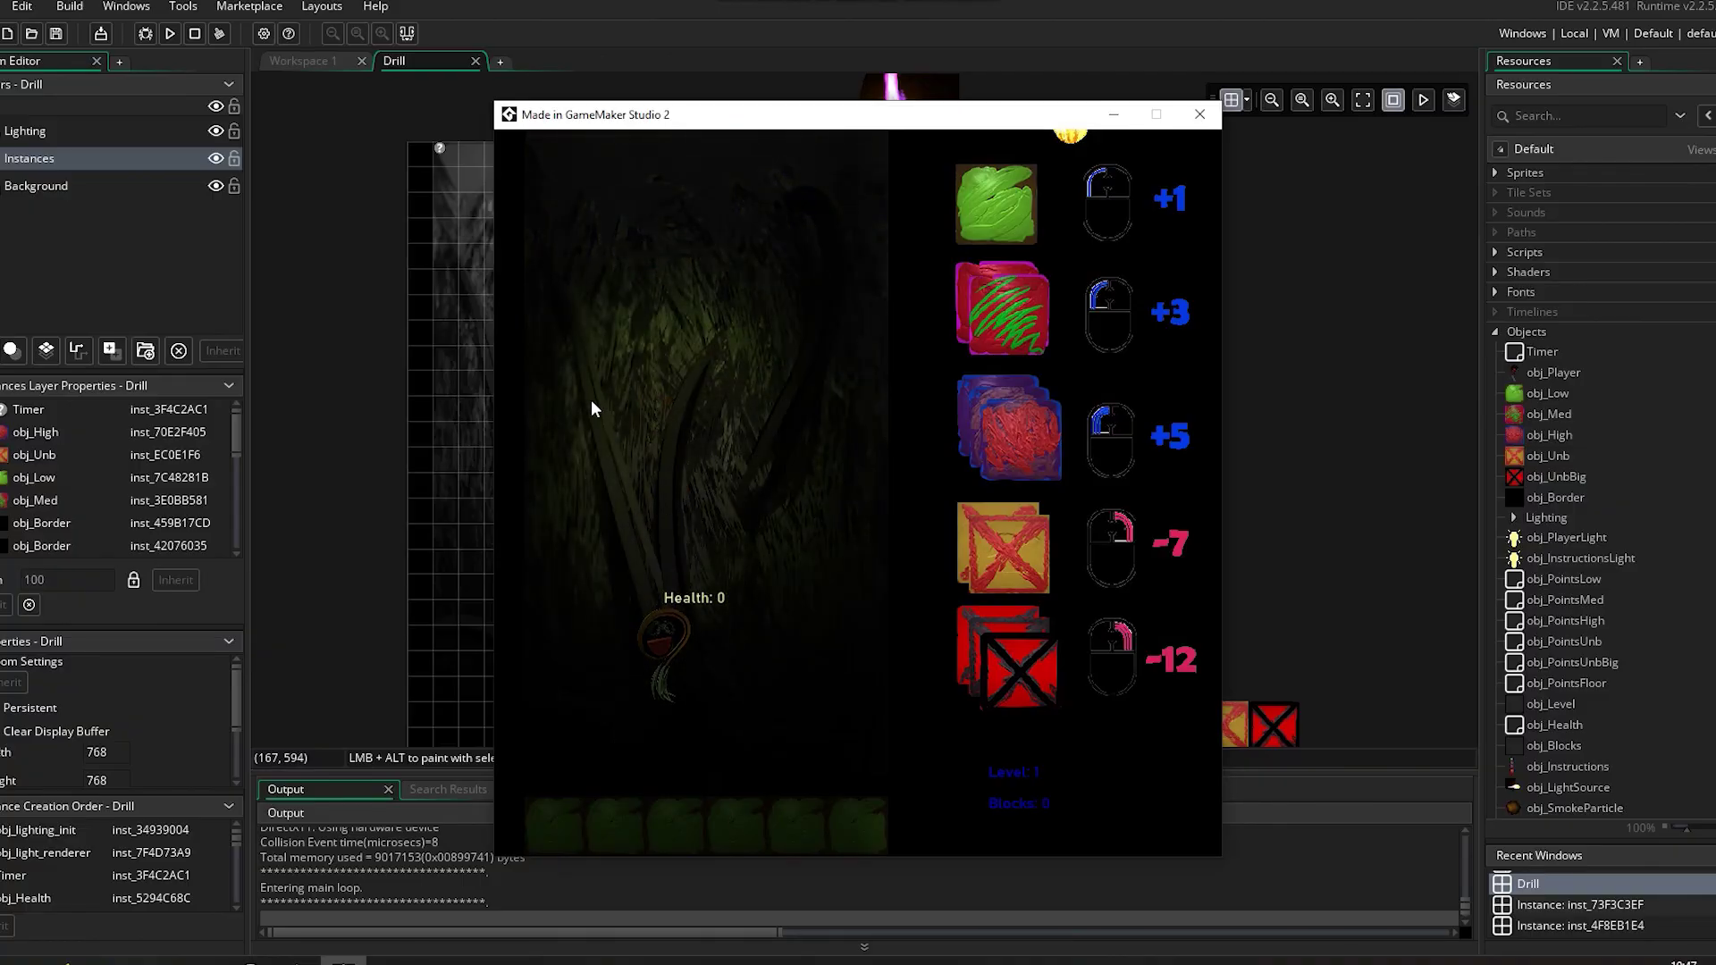
Step: Break six green floor blocks around the player, each adding +1 Health
left_click(721, 799)
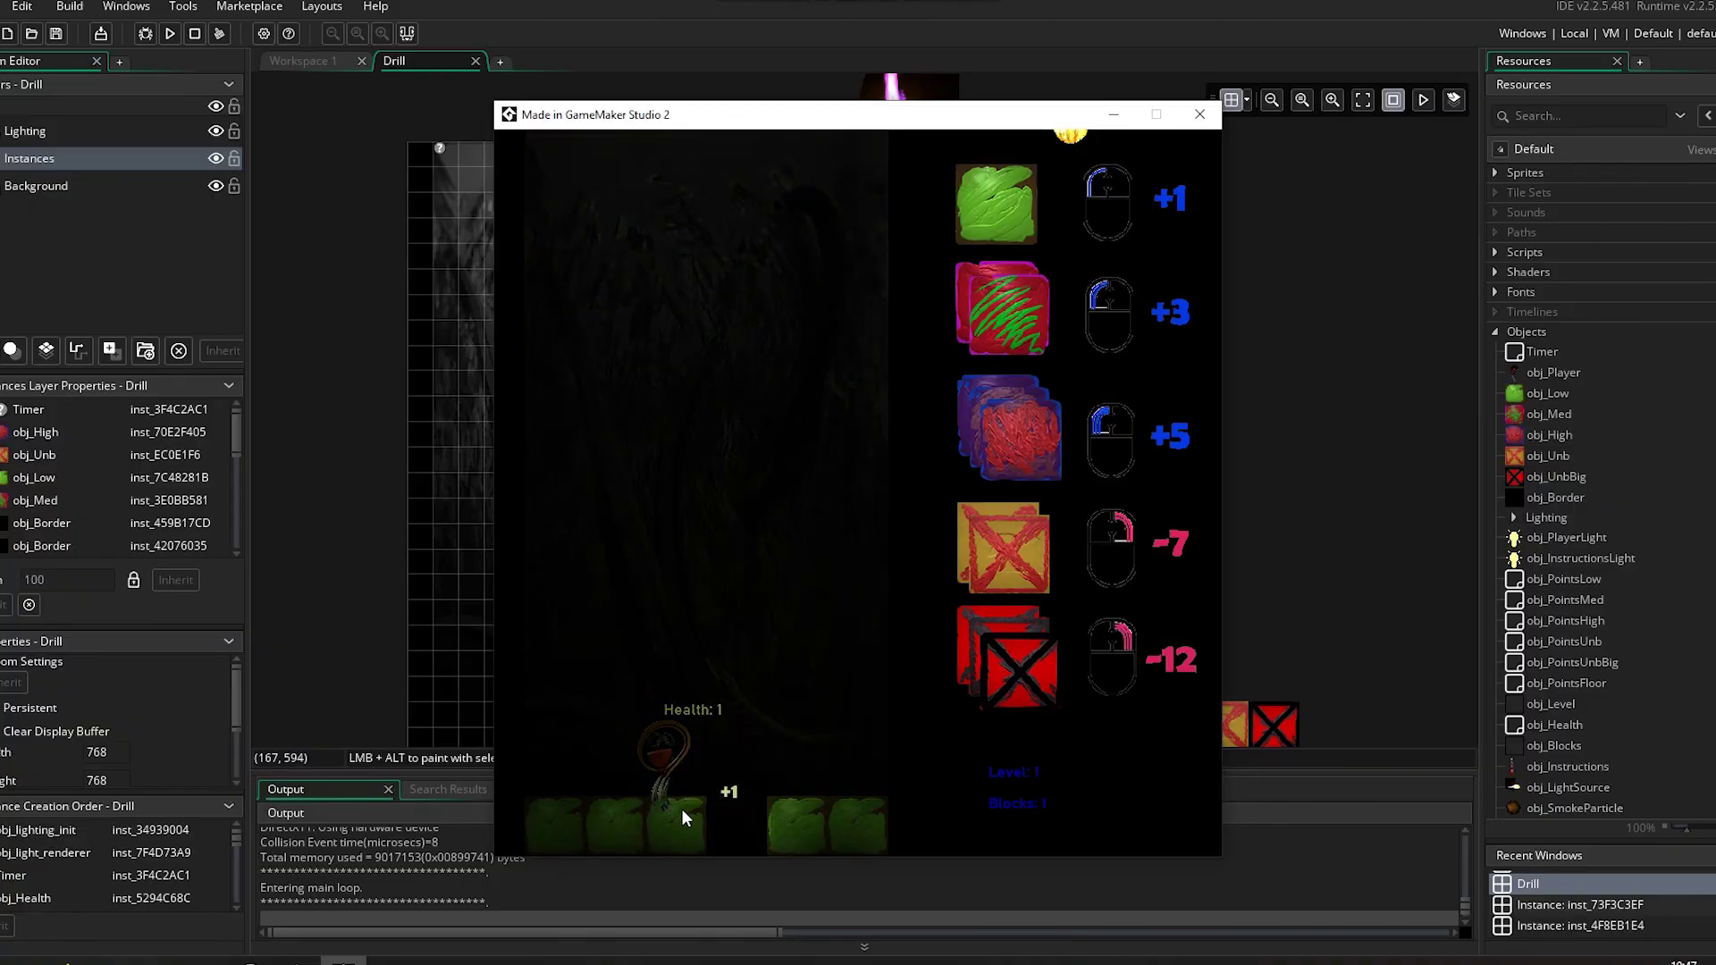
left_click(682, 809)
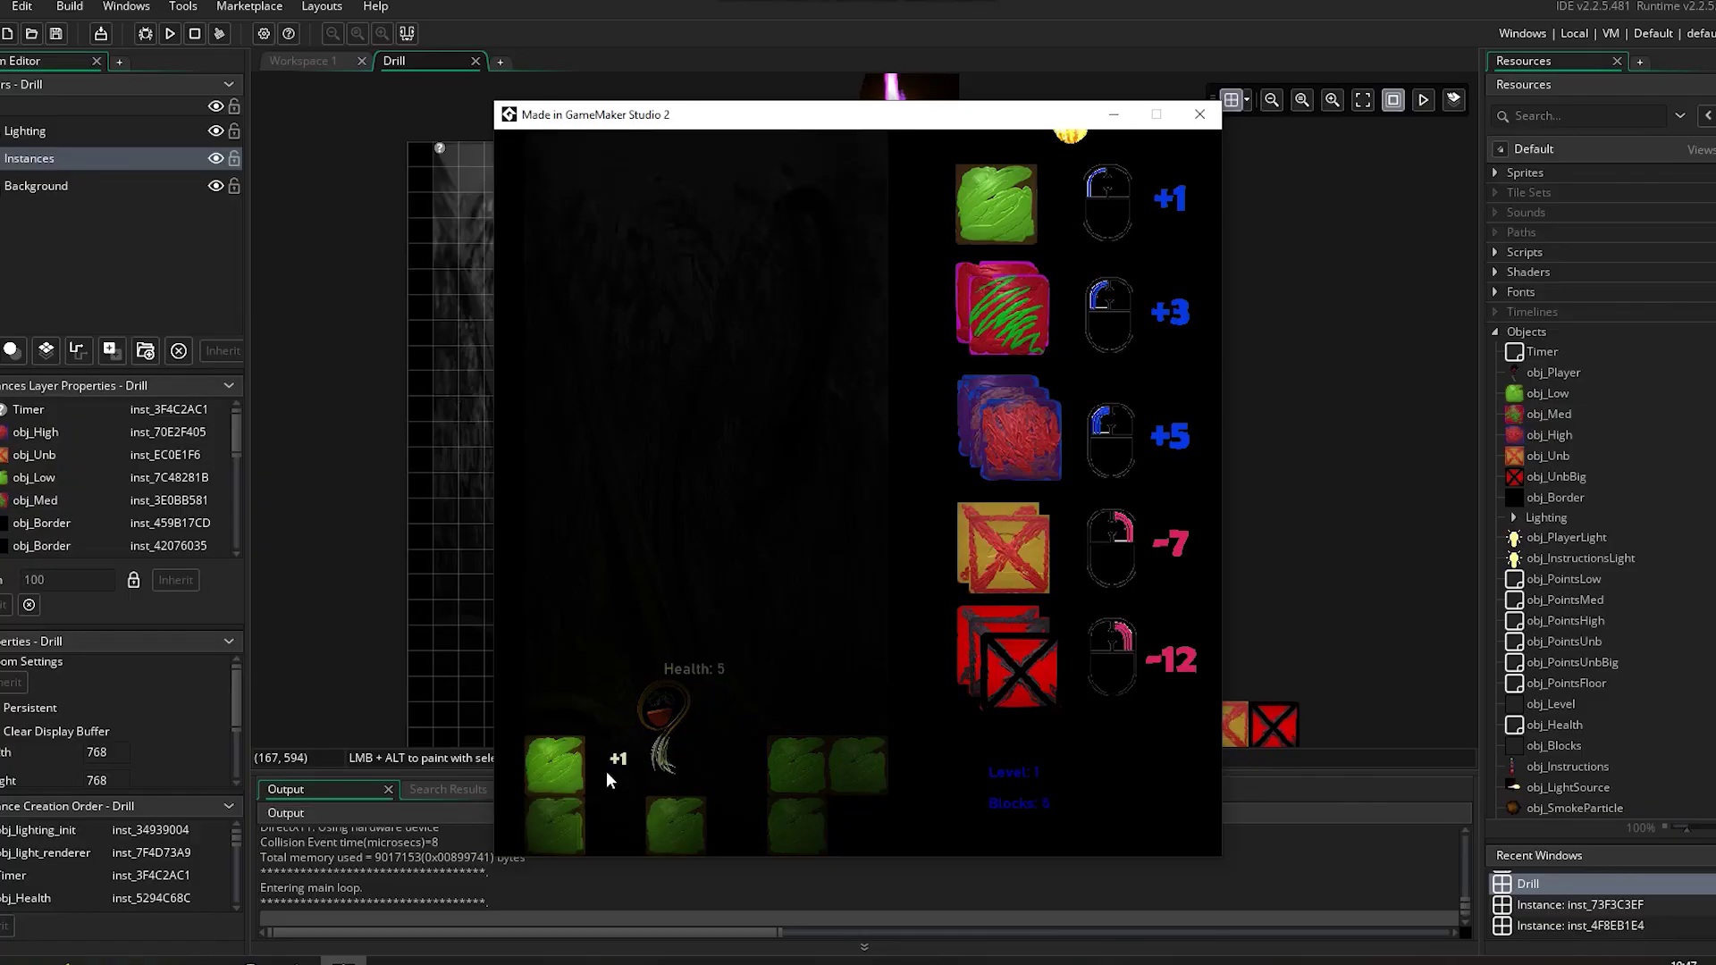
left_click(574, 773)
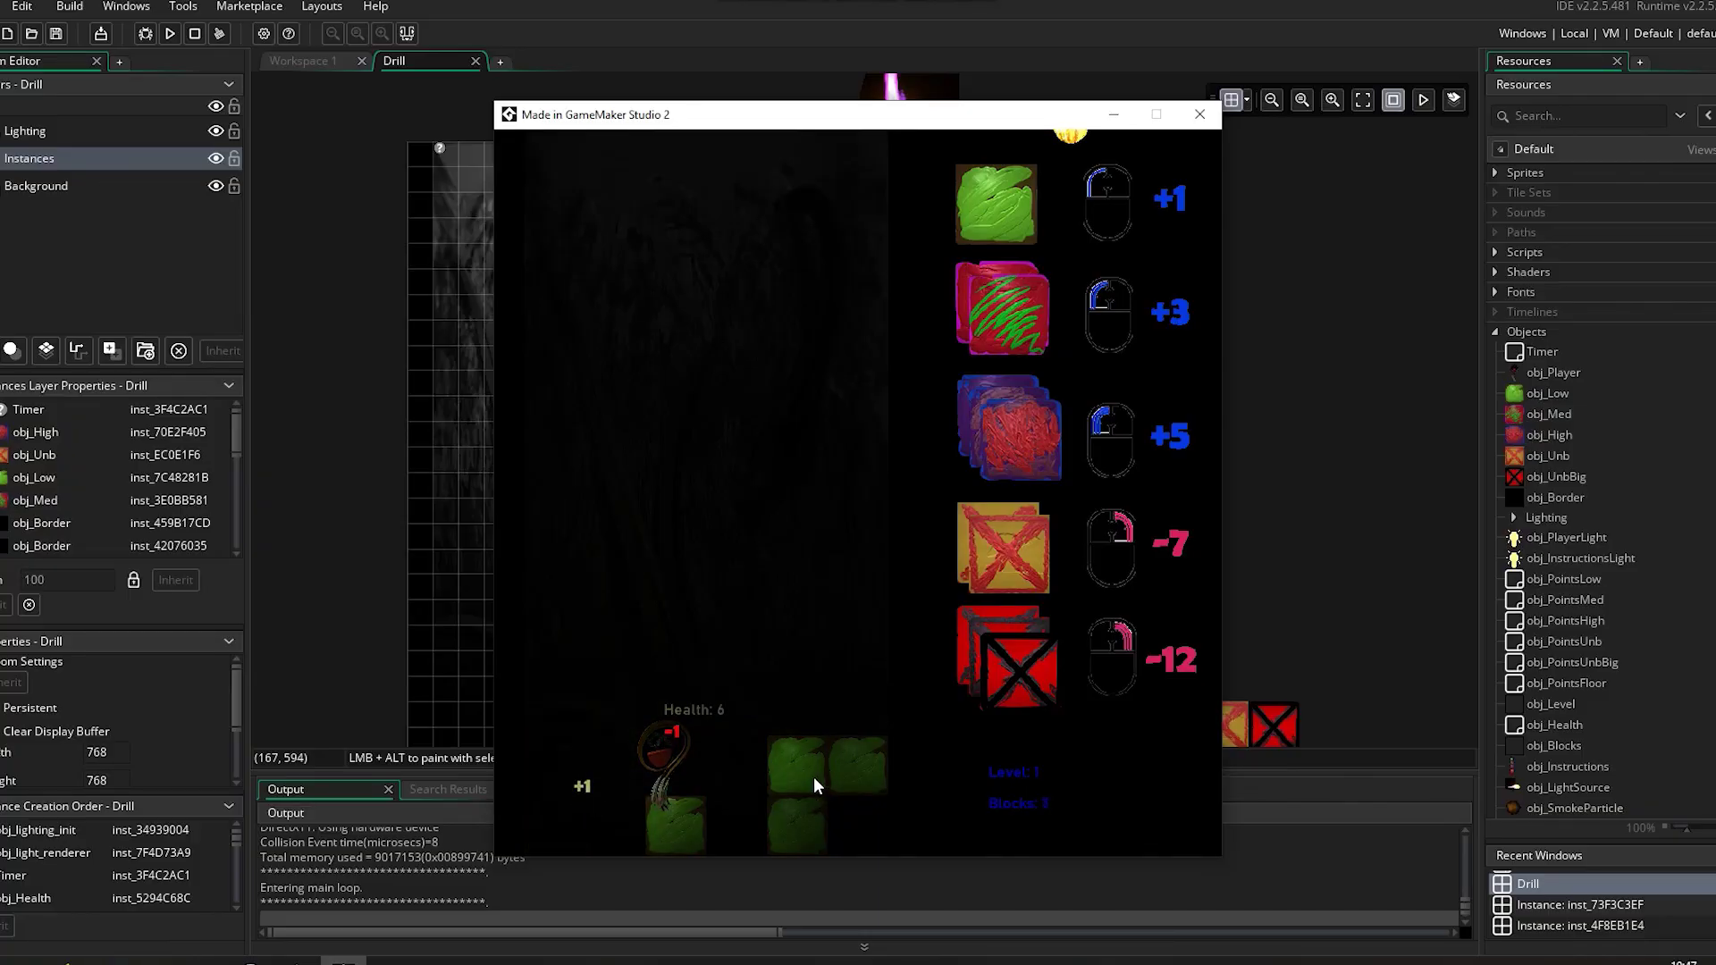
left_click(789, 694)
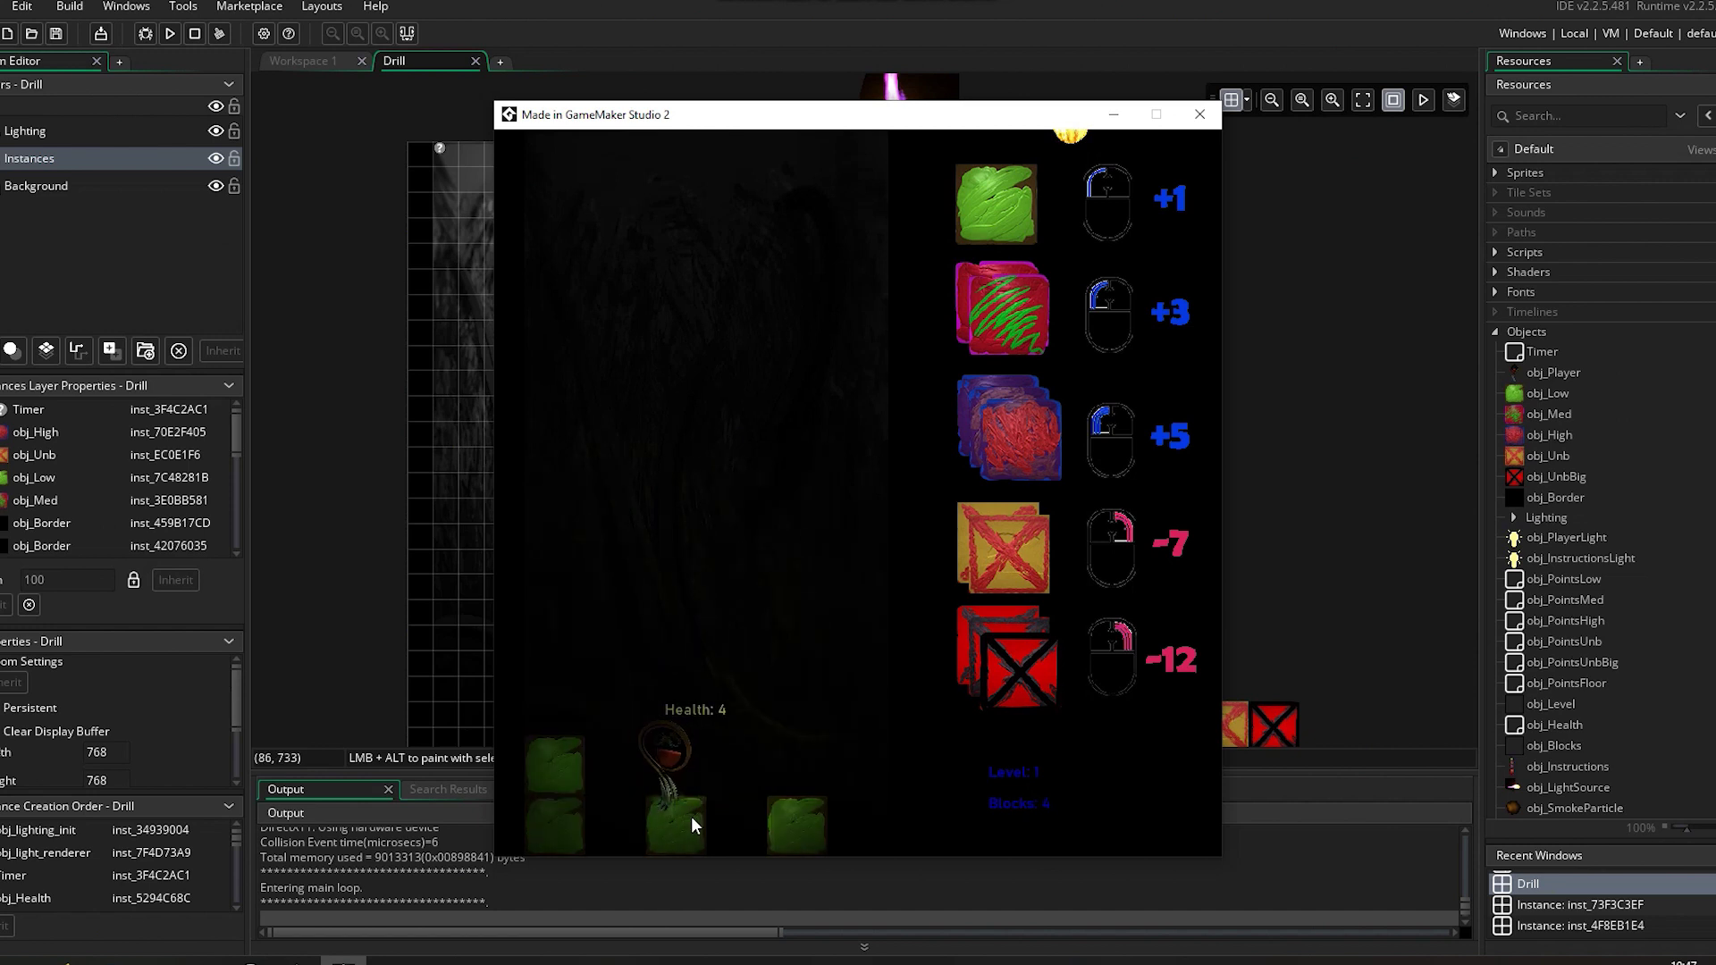
left_click(583, 787)
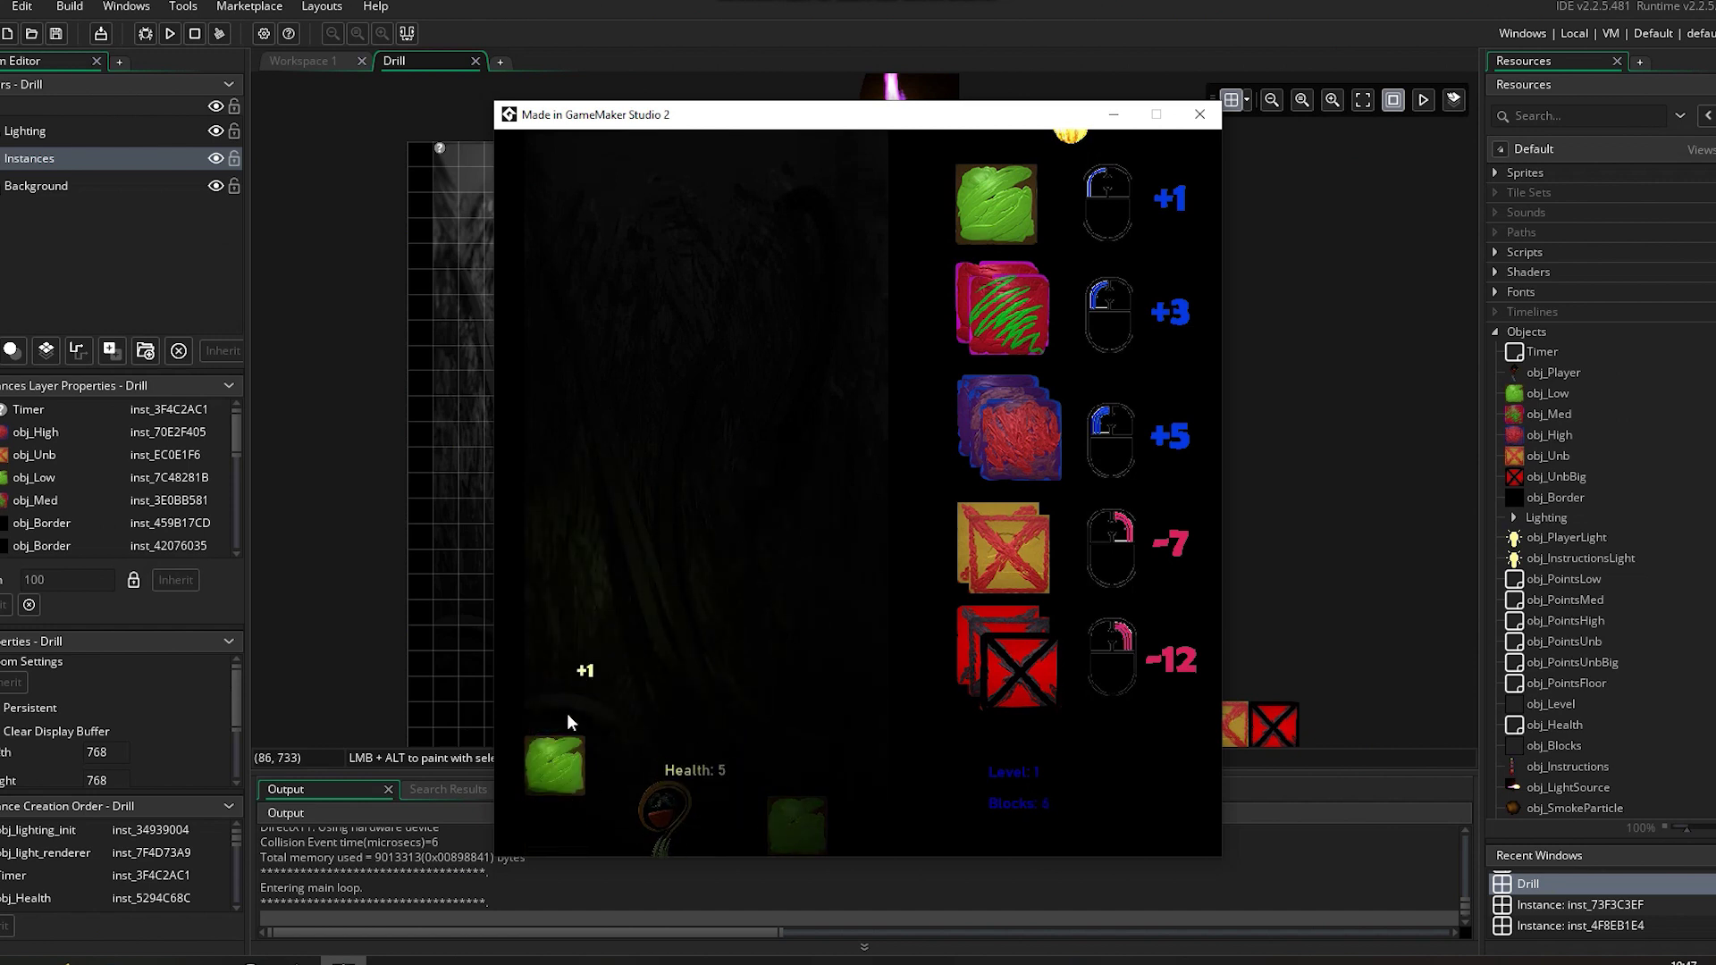
left_click(564, 798)
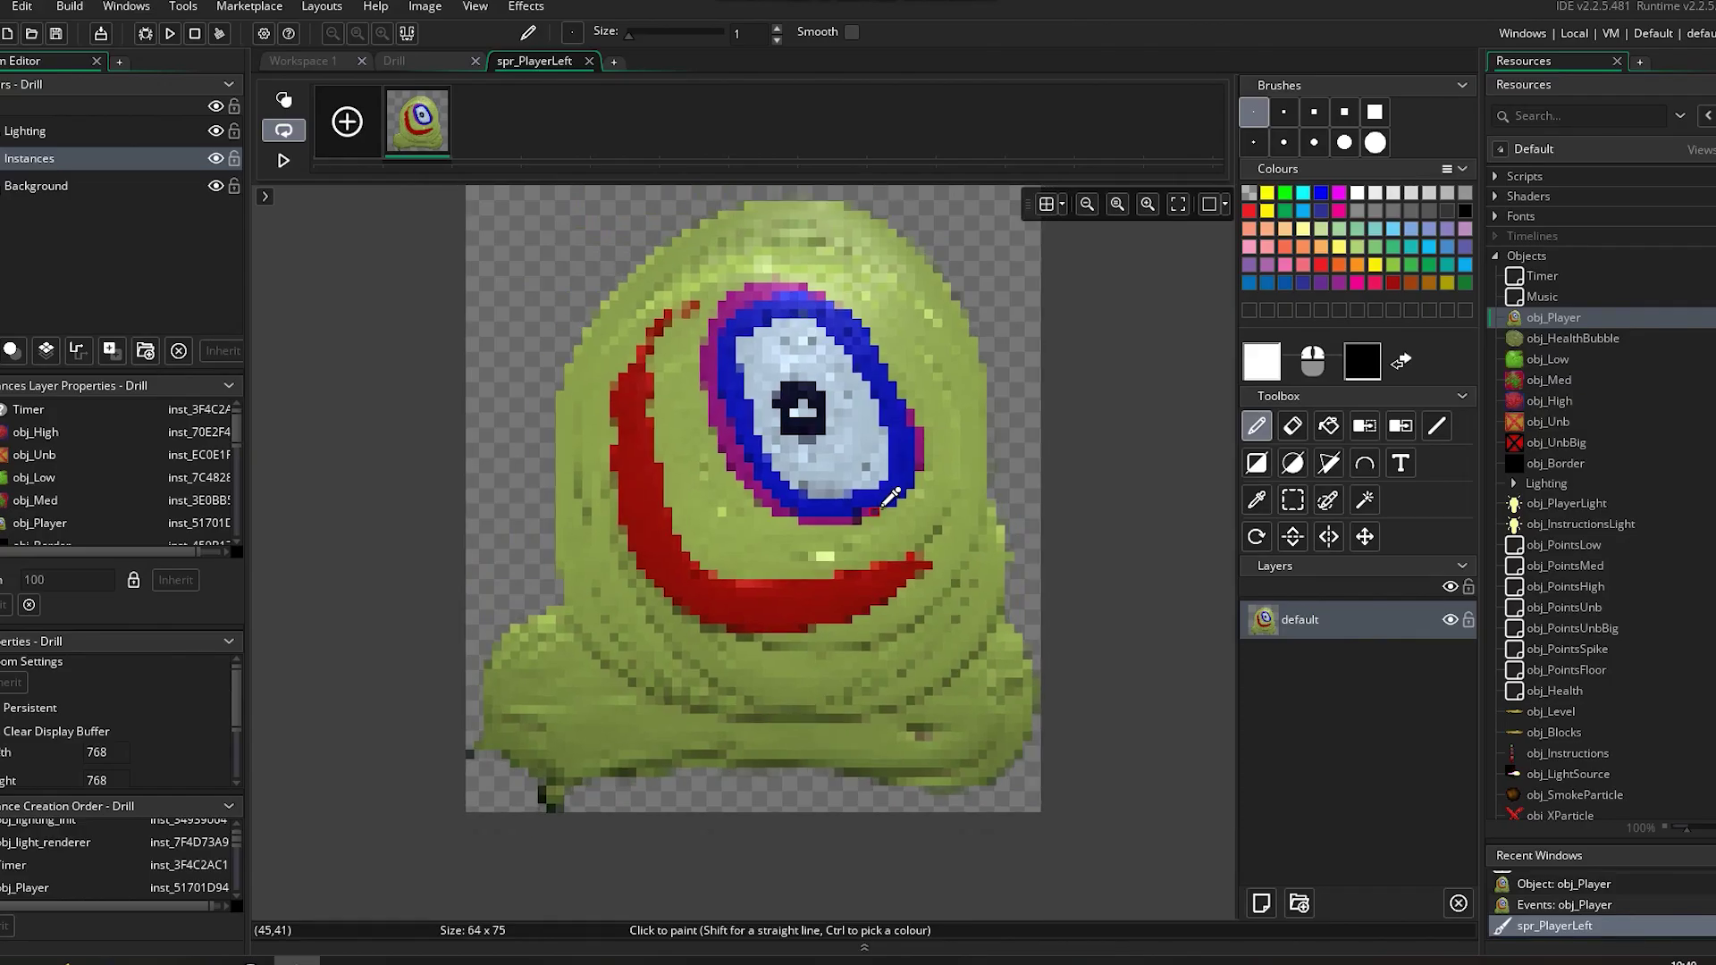
Step: Close the spr_PlayerLeft sprite editor and scroll through the MainLevel room layout
scroll(669, 185, "down", 2, "ctrl")
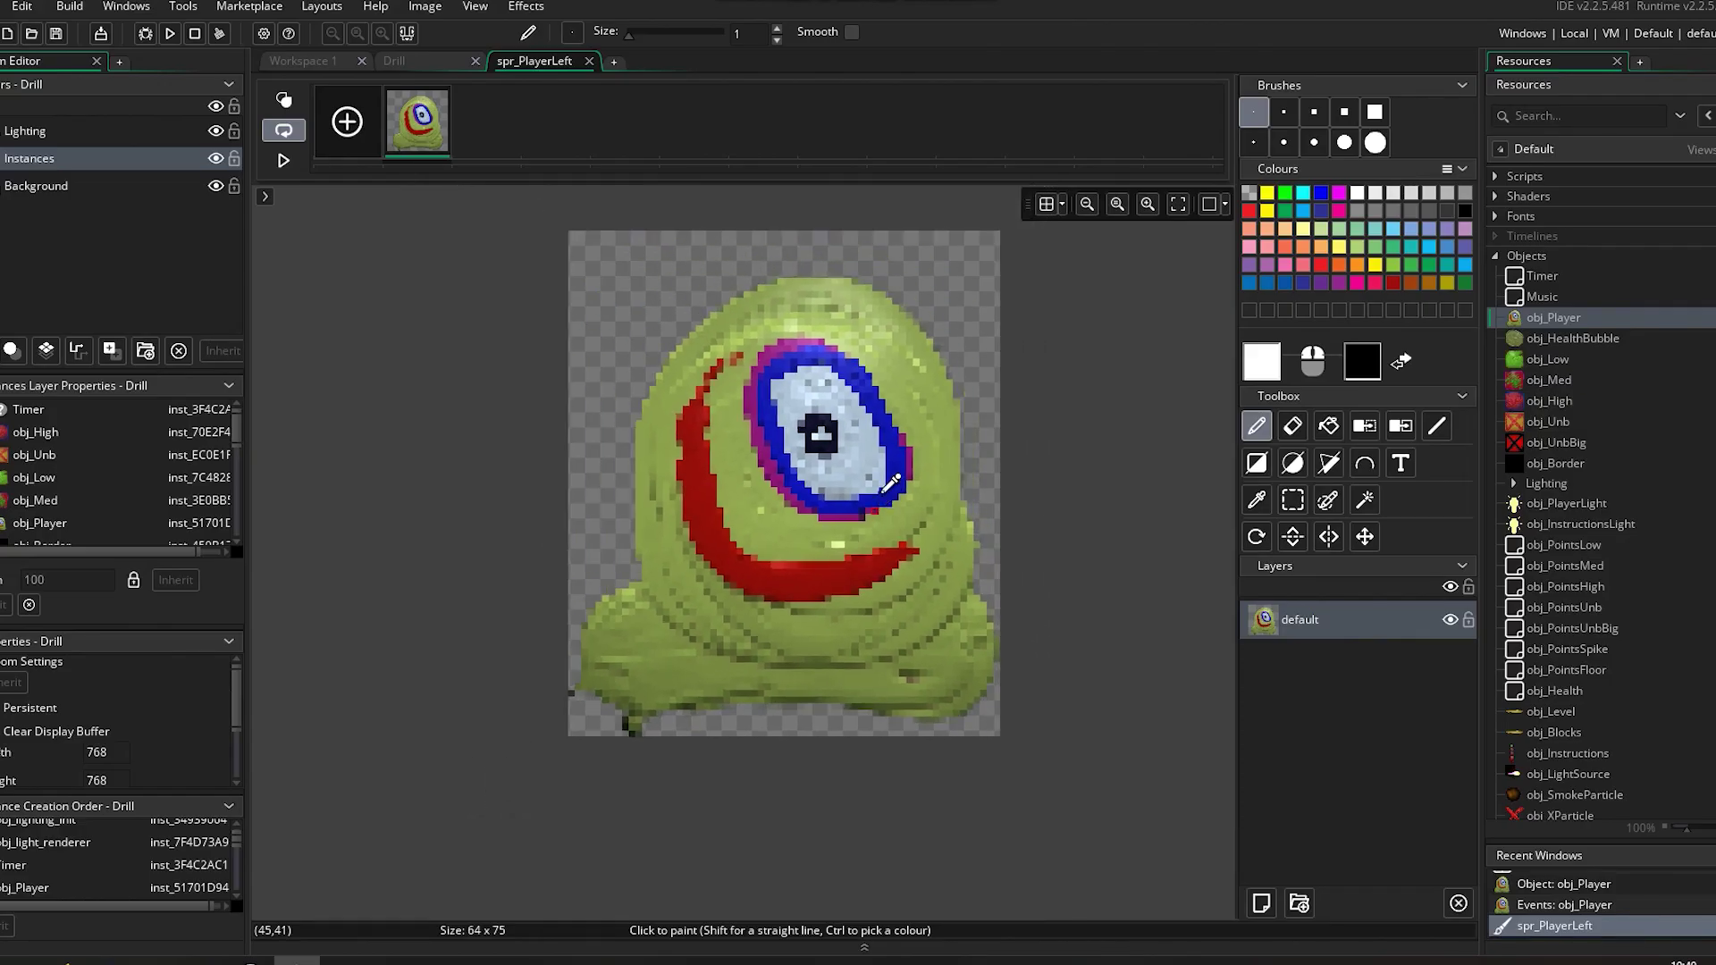
left_click(590, 62)
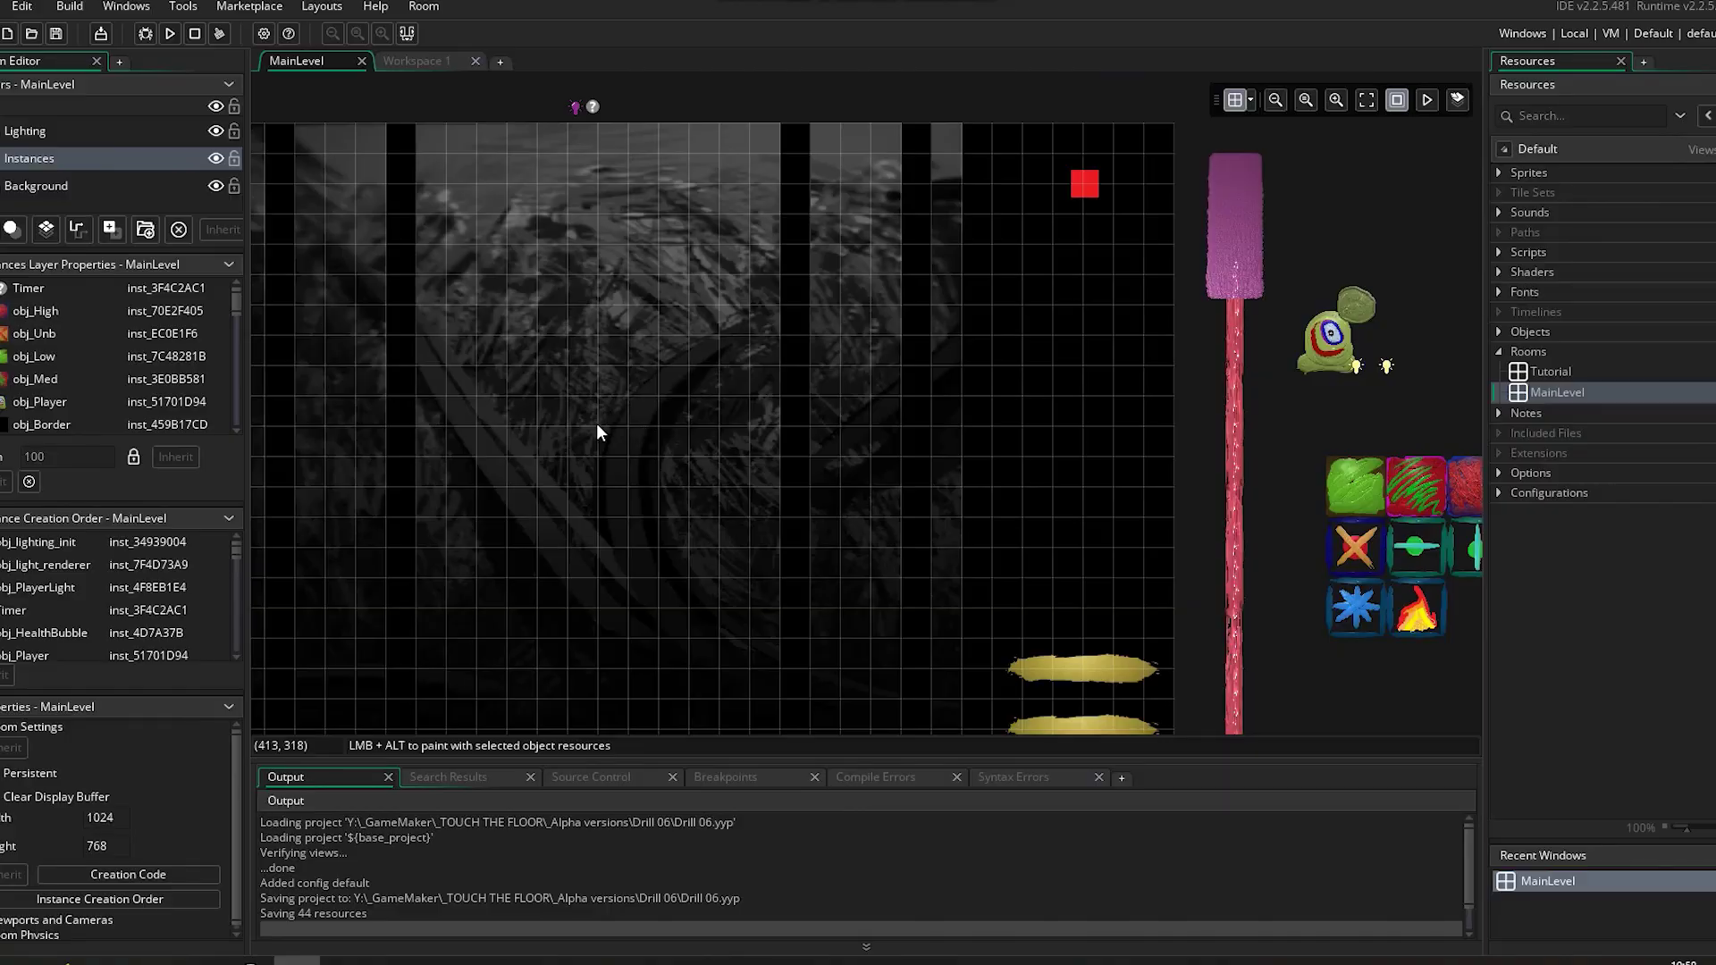
scroll(596, 433, "down", 3)
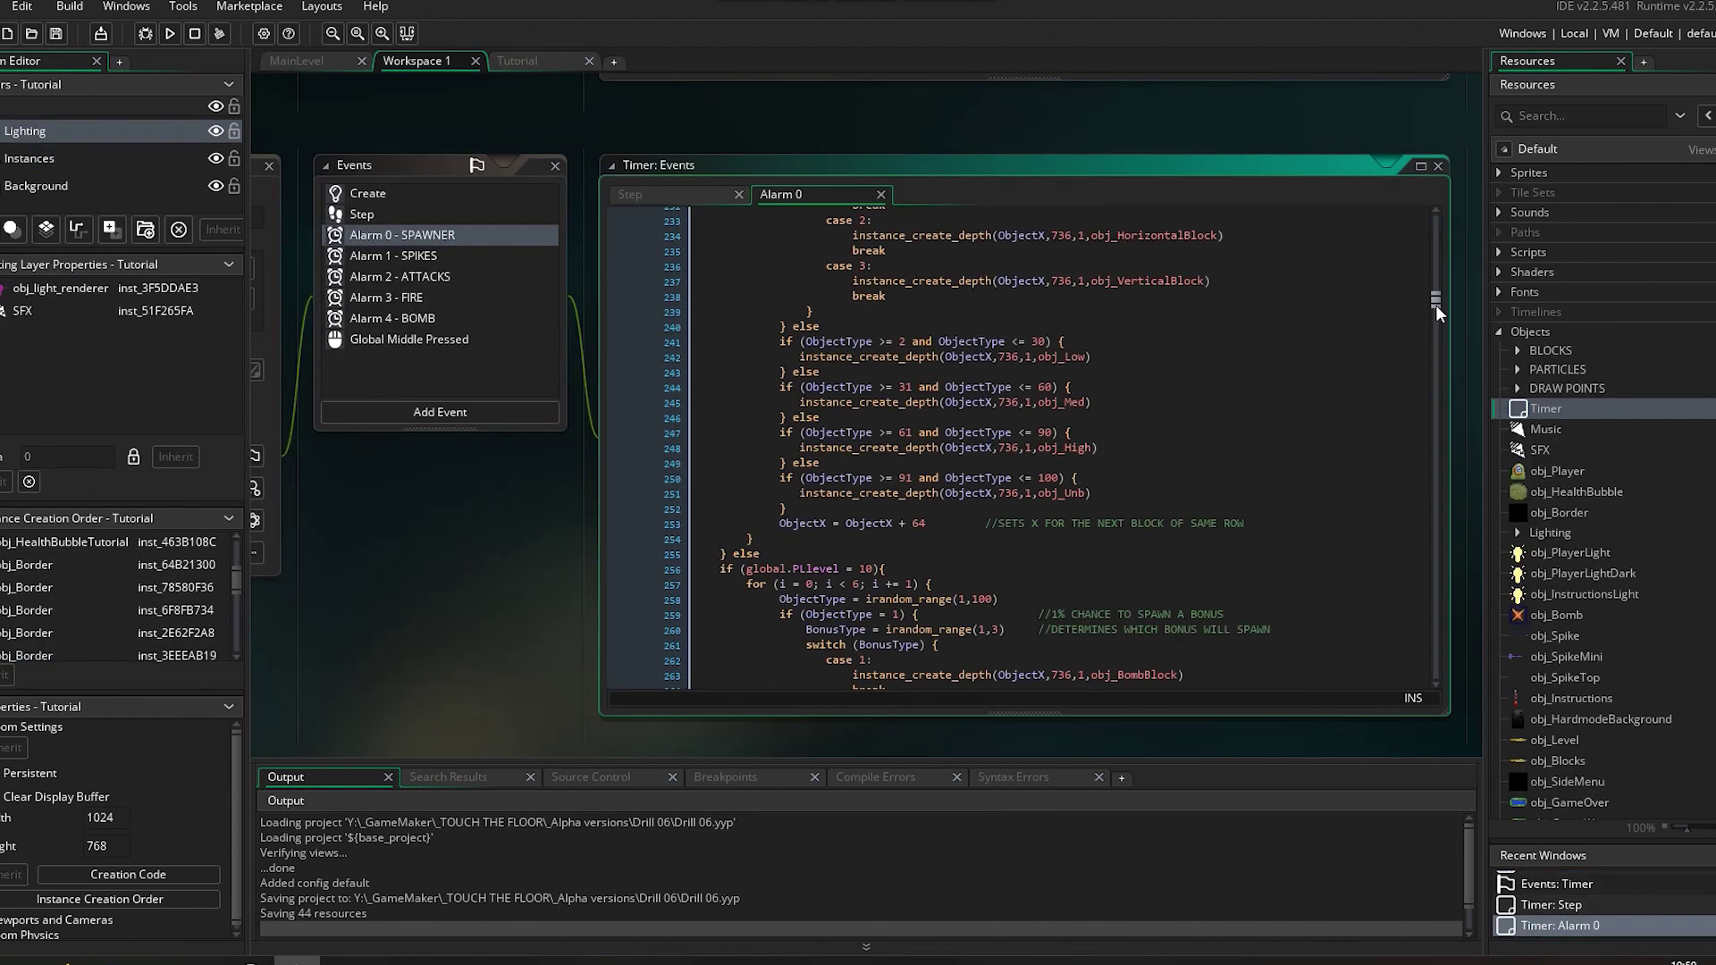
left_click_drag(1437, 305, 1419, 369)
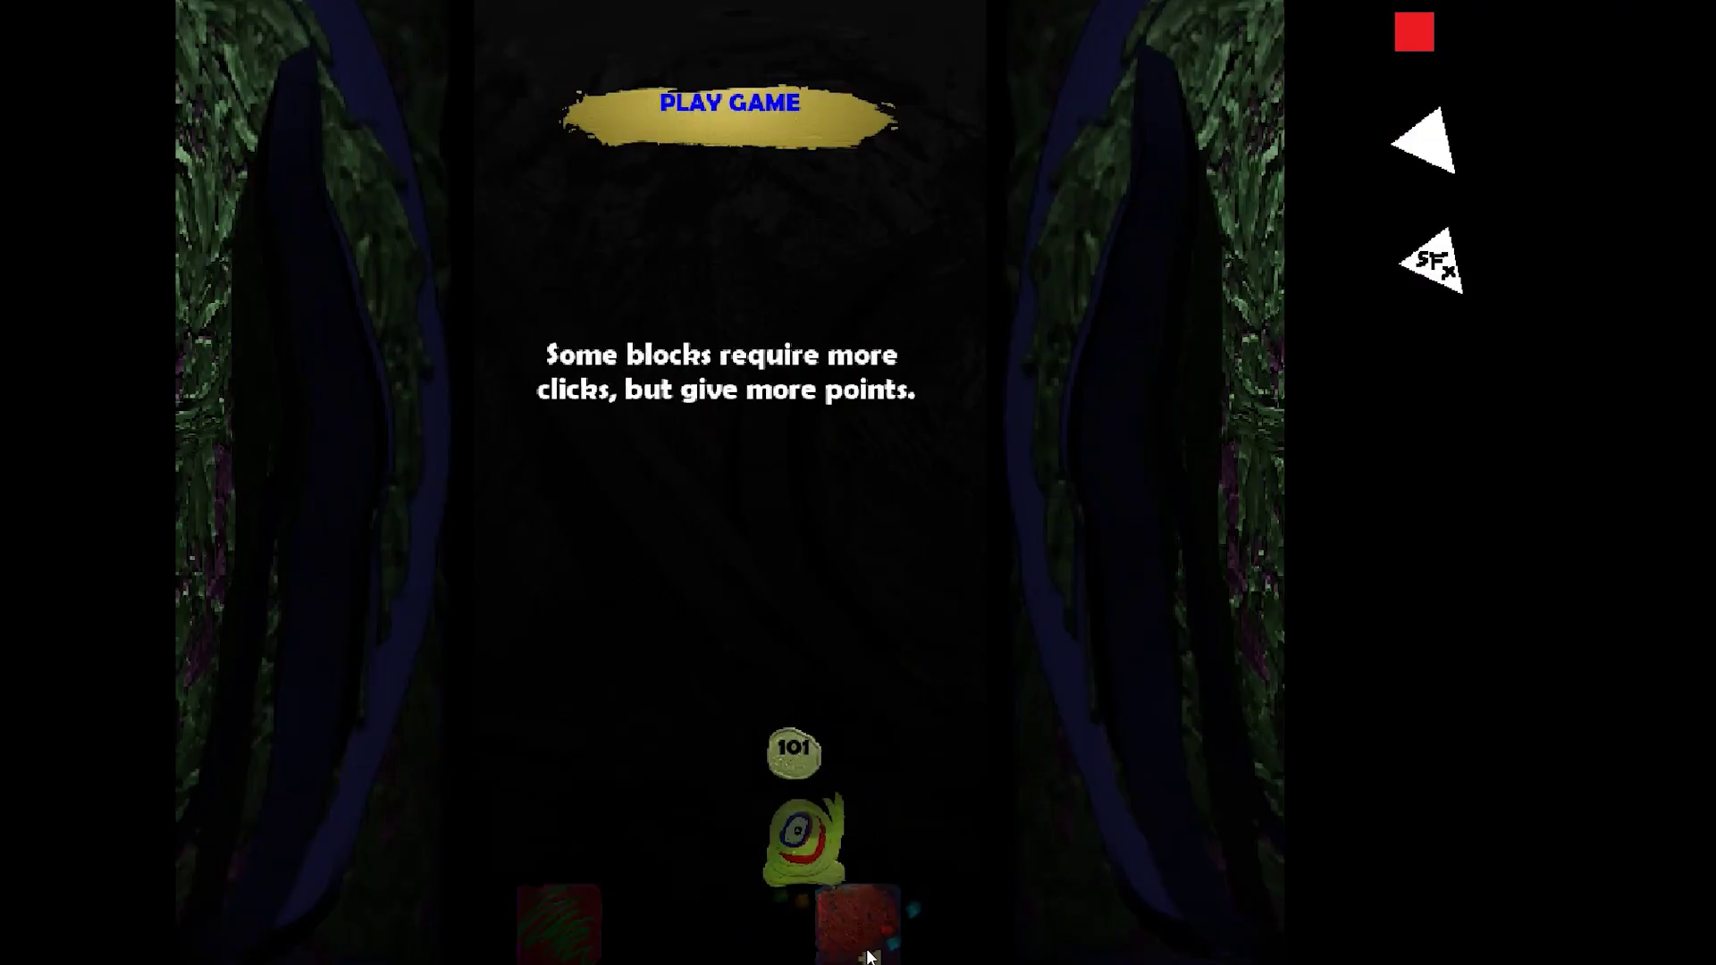
Step: Break the red and purple tutorial blocks, then start the game with PLAY GAME
left_click(581, 908)
left_click(819, 921)
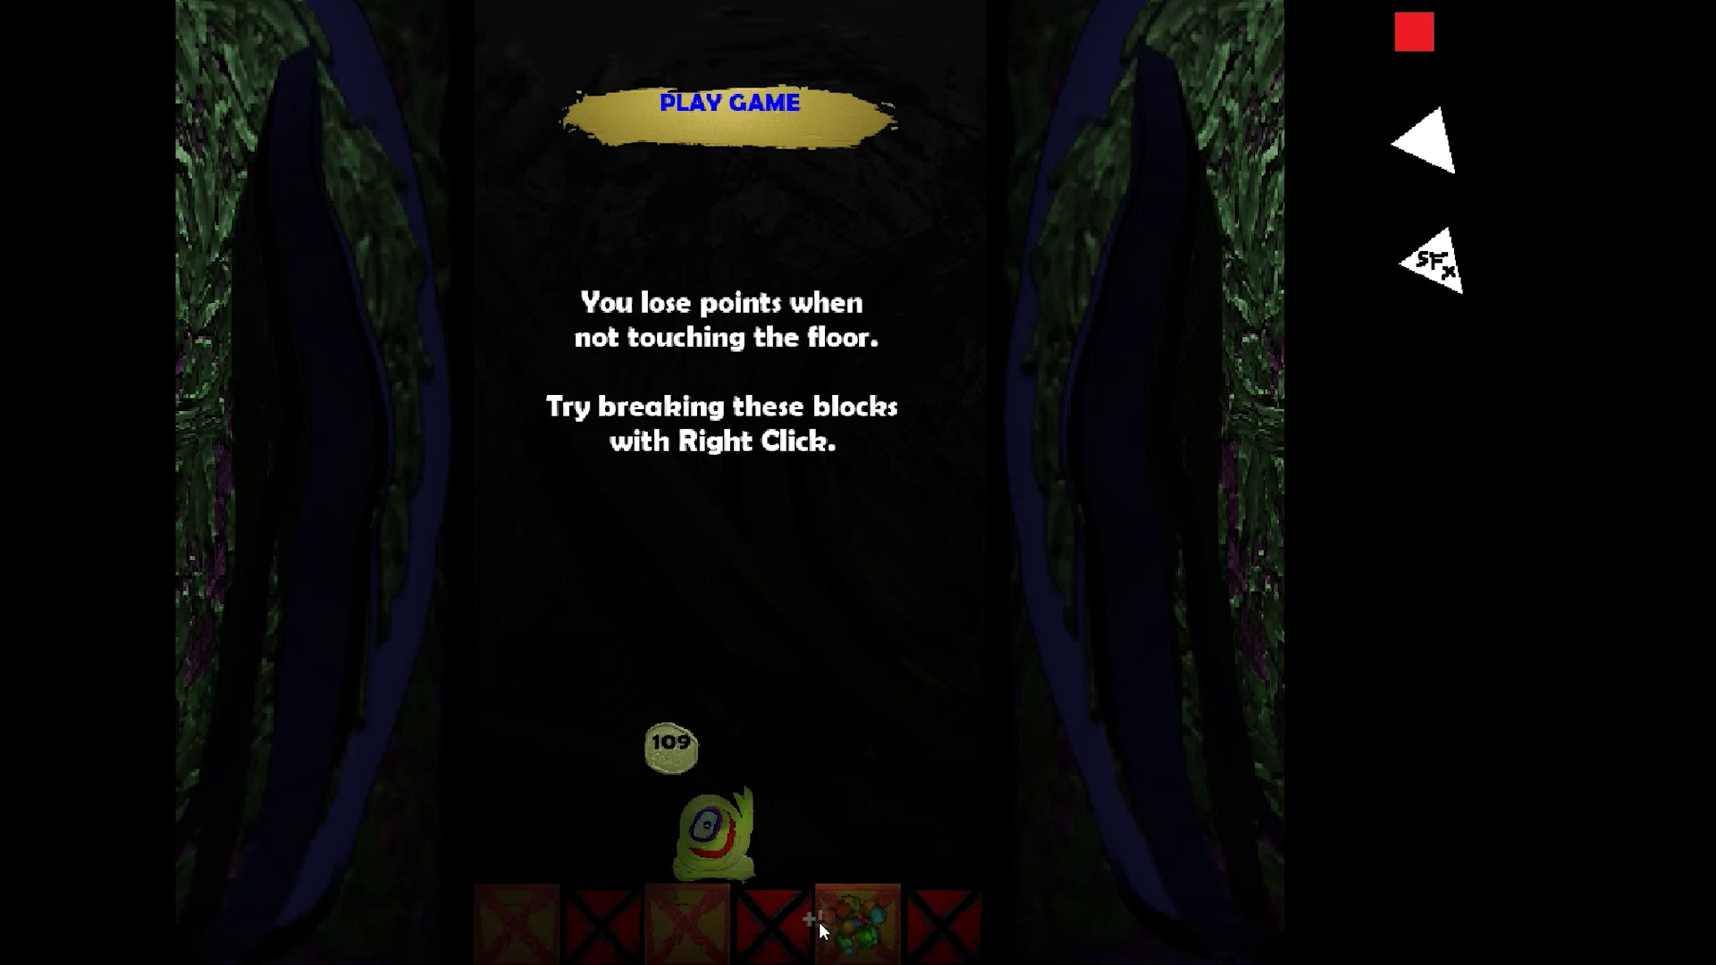
left_click(722, 107)
Step: Break three floor blocks beneath the creature to drop it lower
left_click(547, 908)
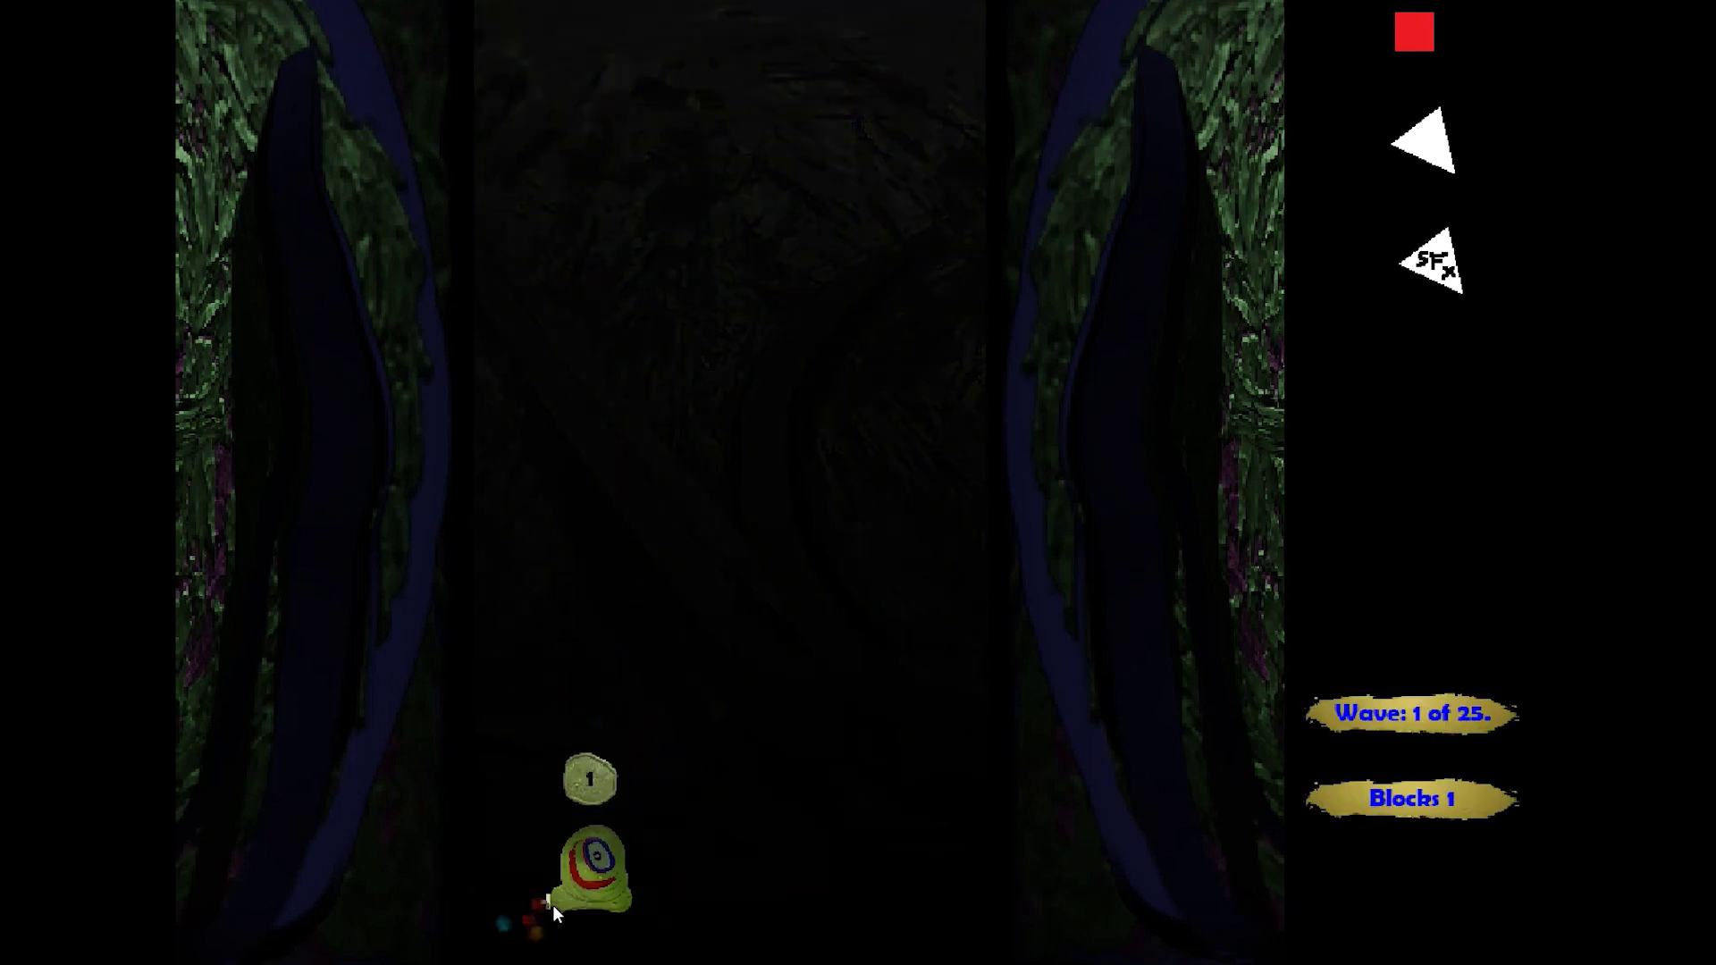
left_click(792, 913)
left_click(965, 920)
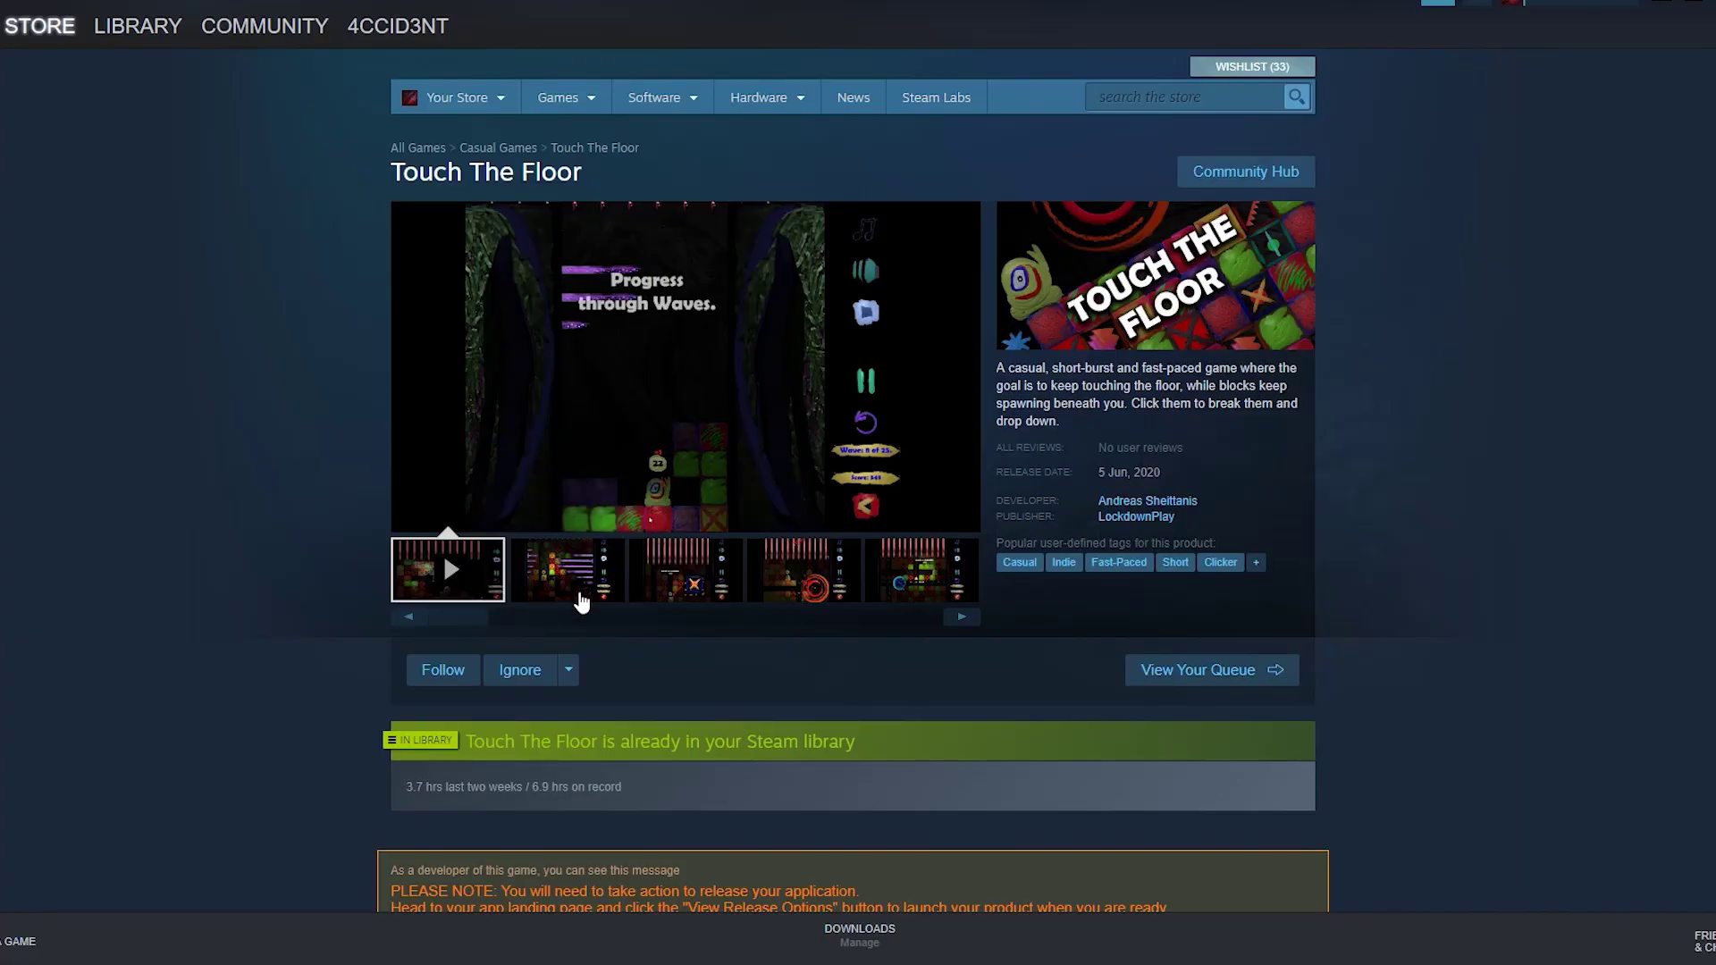
Step: Browse three Steam store screenshots, then start a Lives mode game with 10 lives
left_click(678, 589)
left_click(805, 577)
left_click(921, 577)
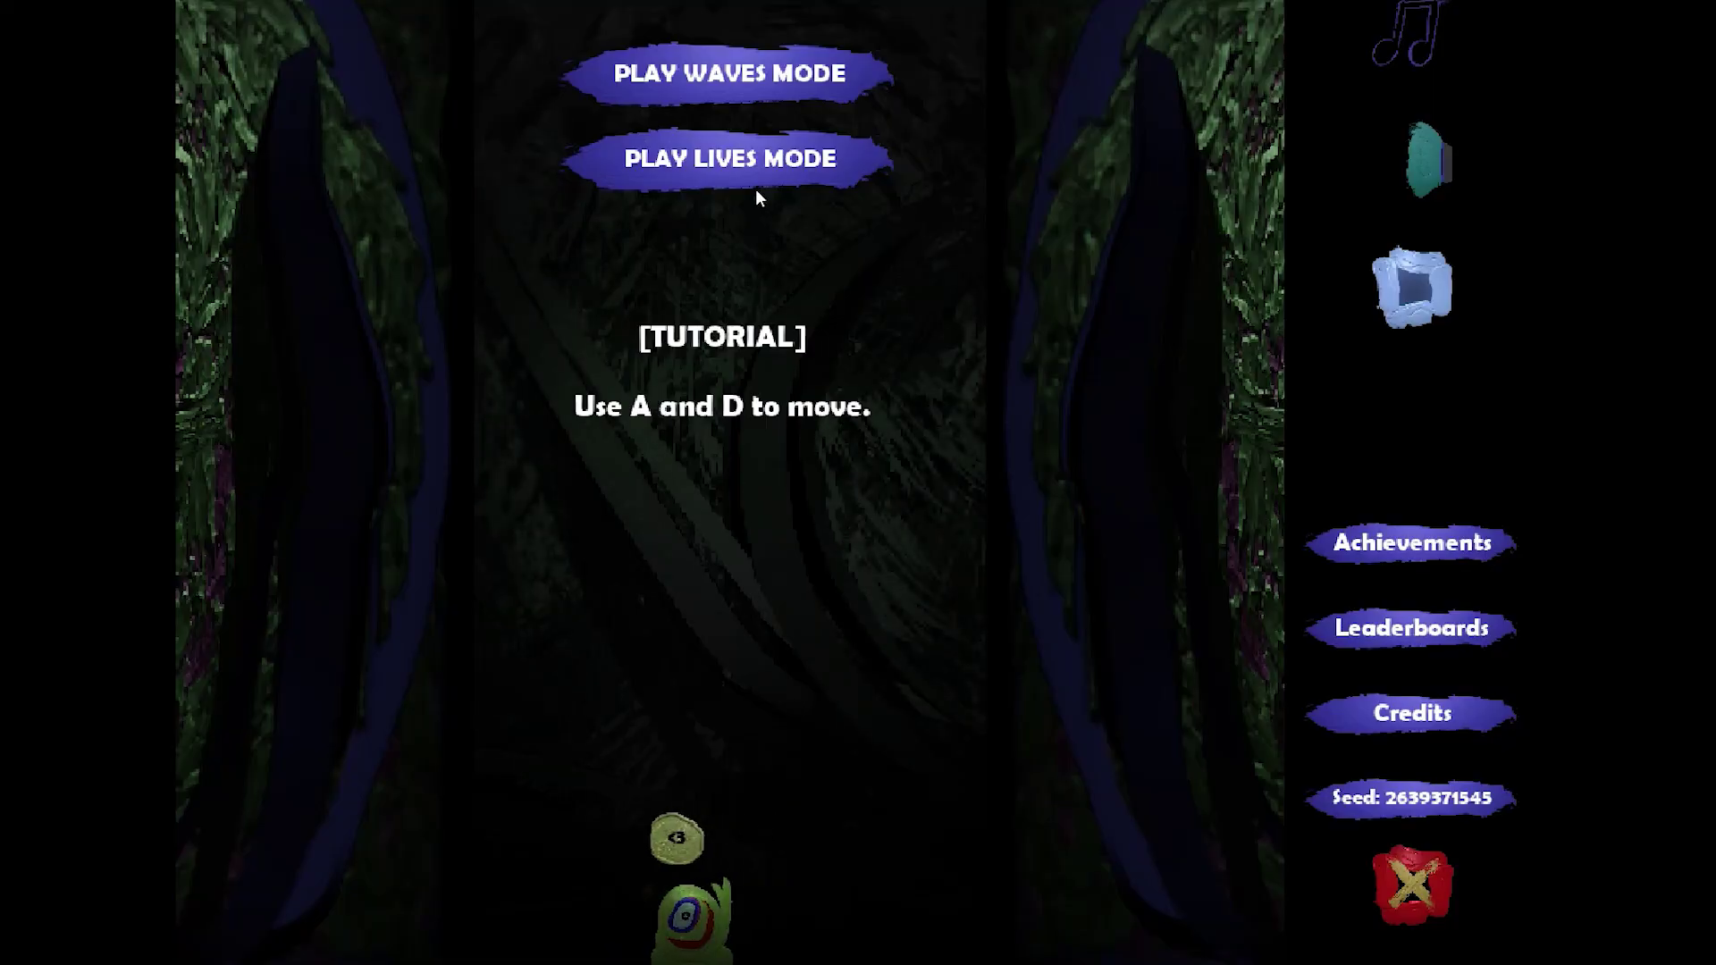
left_click(753, 166)
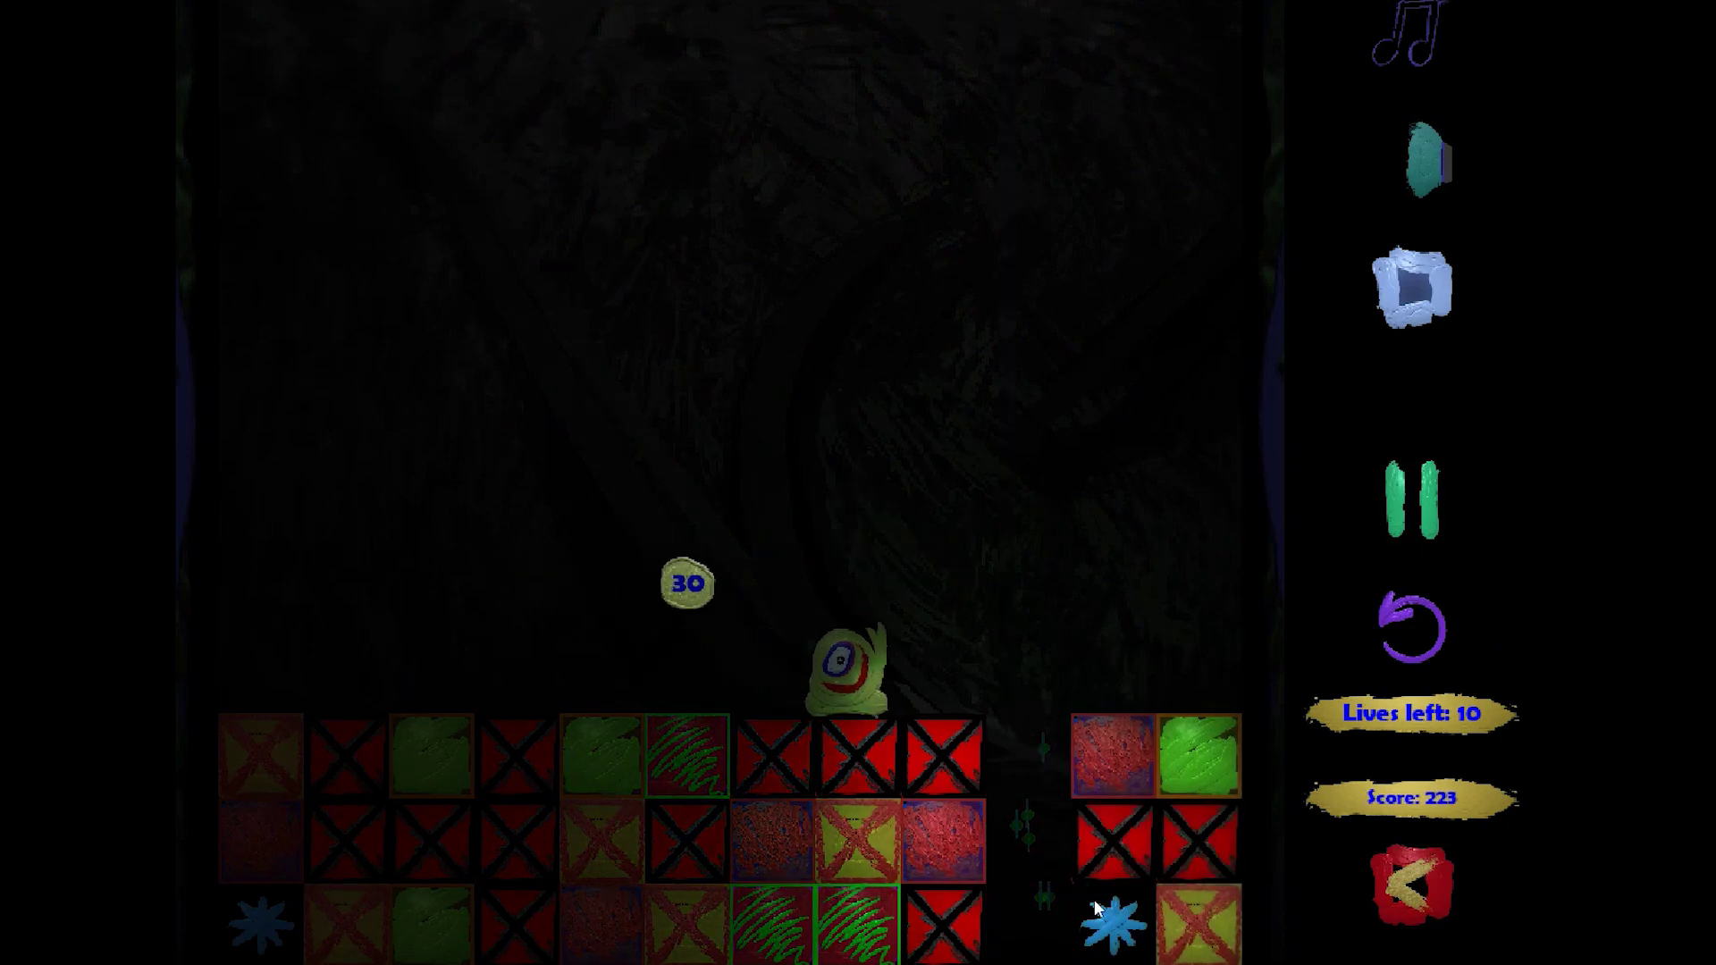
Step: Break blocks under the snail, set off two bombs and trigger the spike block, reaching score 697
left_click(1100, 902)
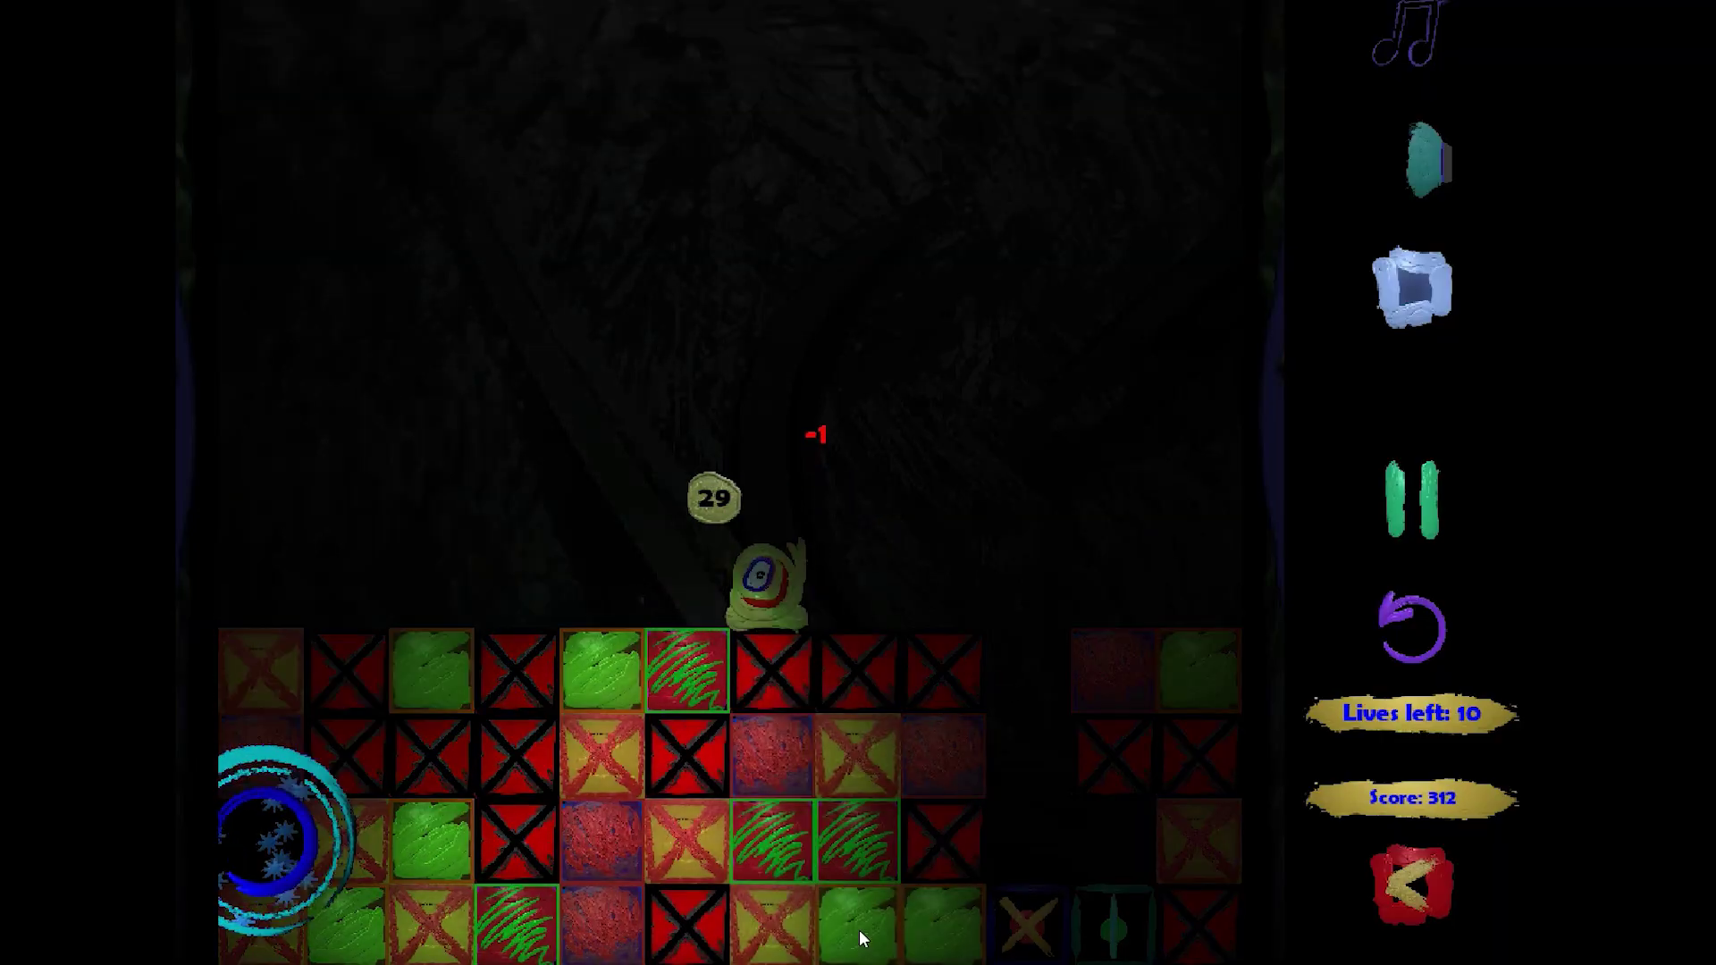
left_click(1112, 885)
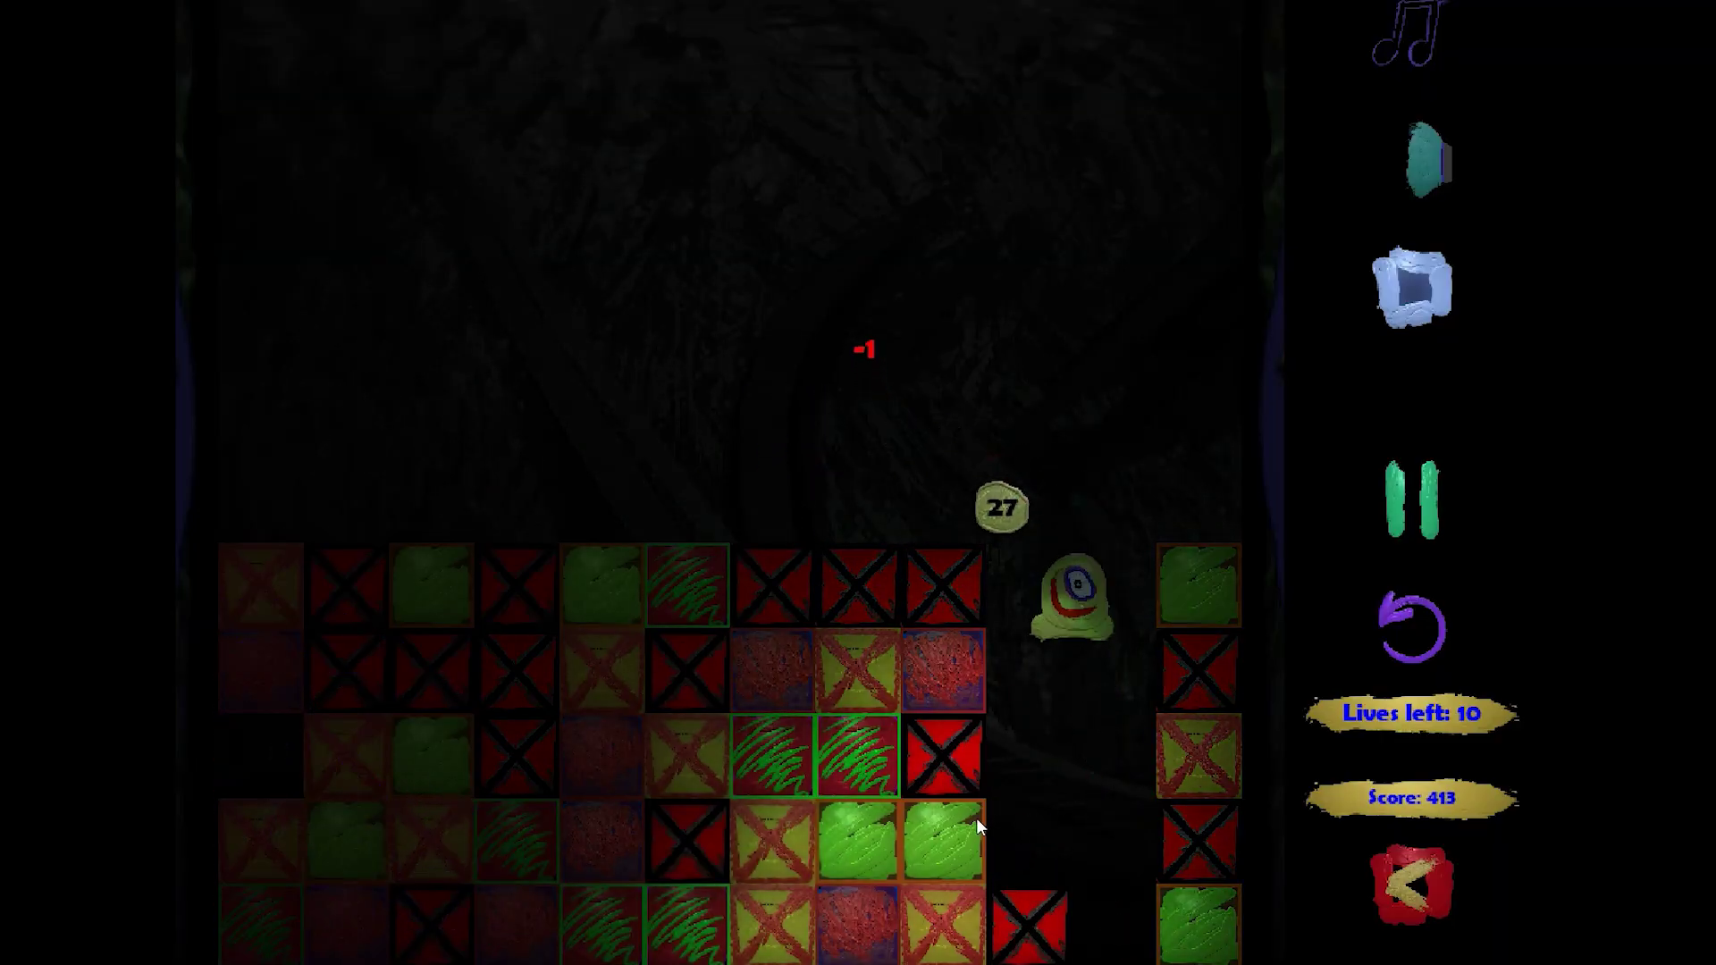
left_click(973, 825)
left_click(741, 758)
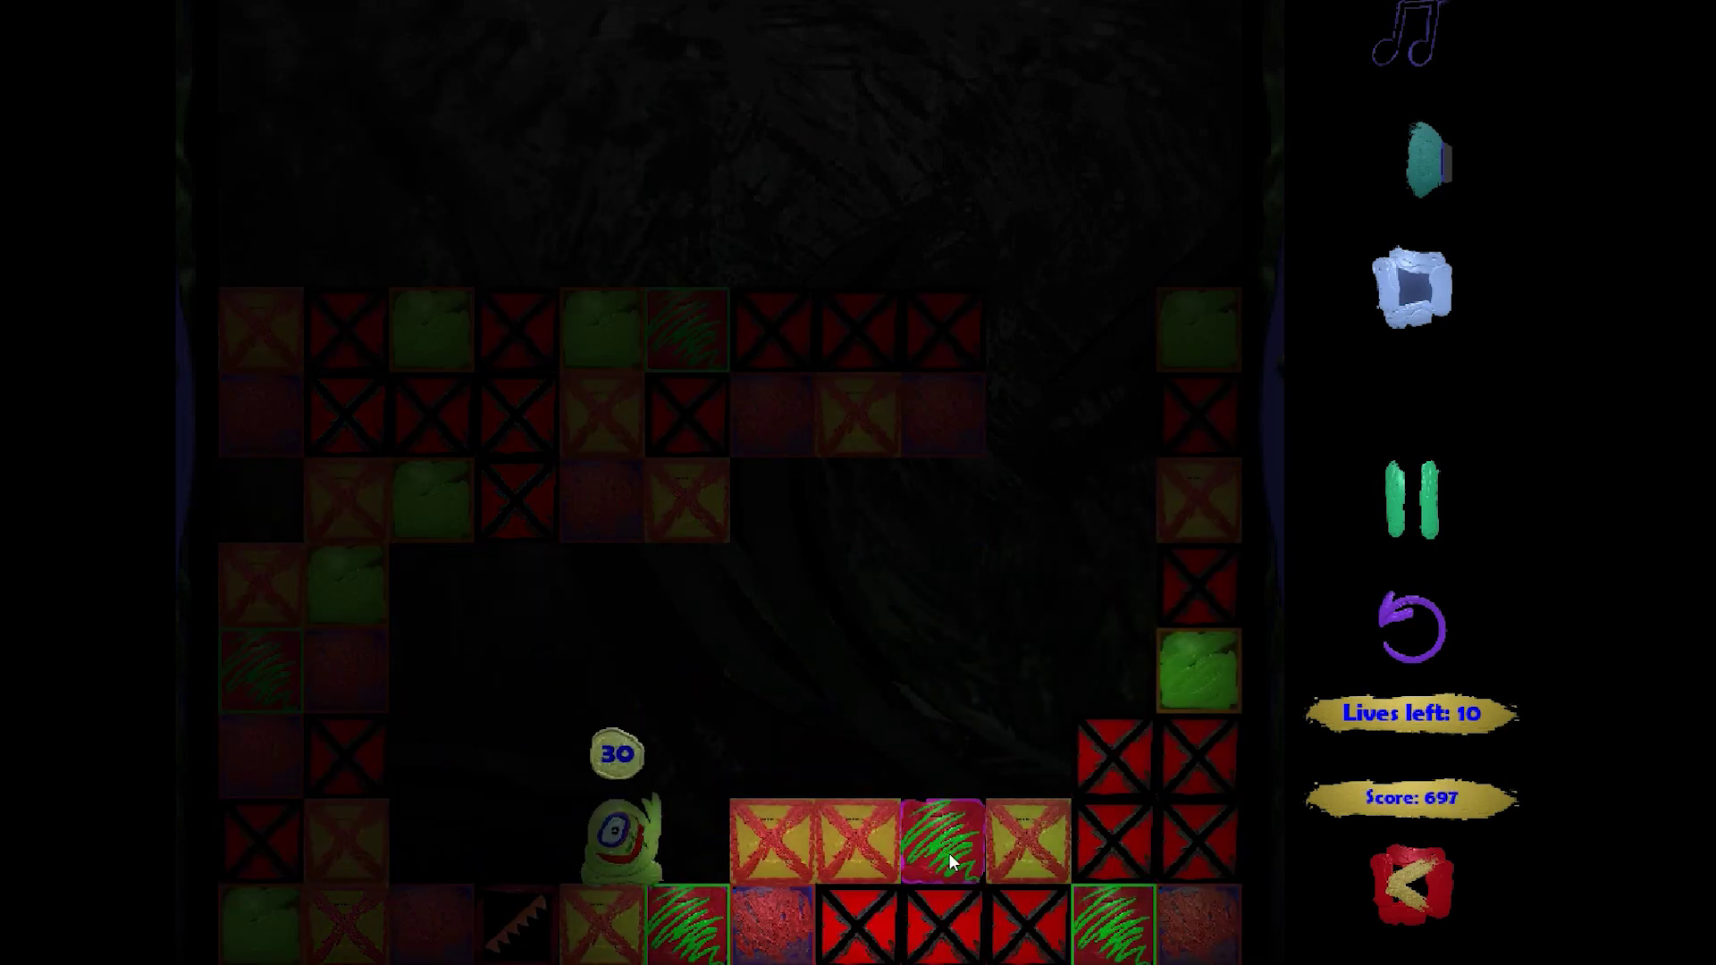
left_click(509, 913)
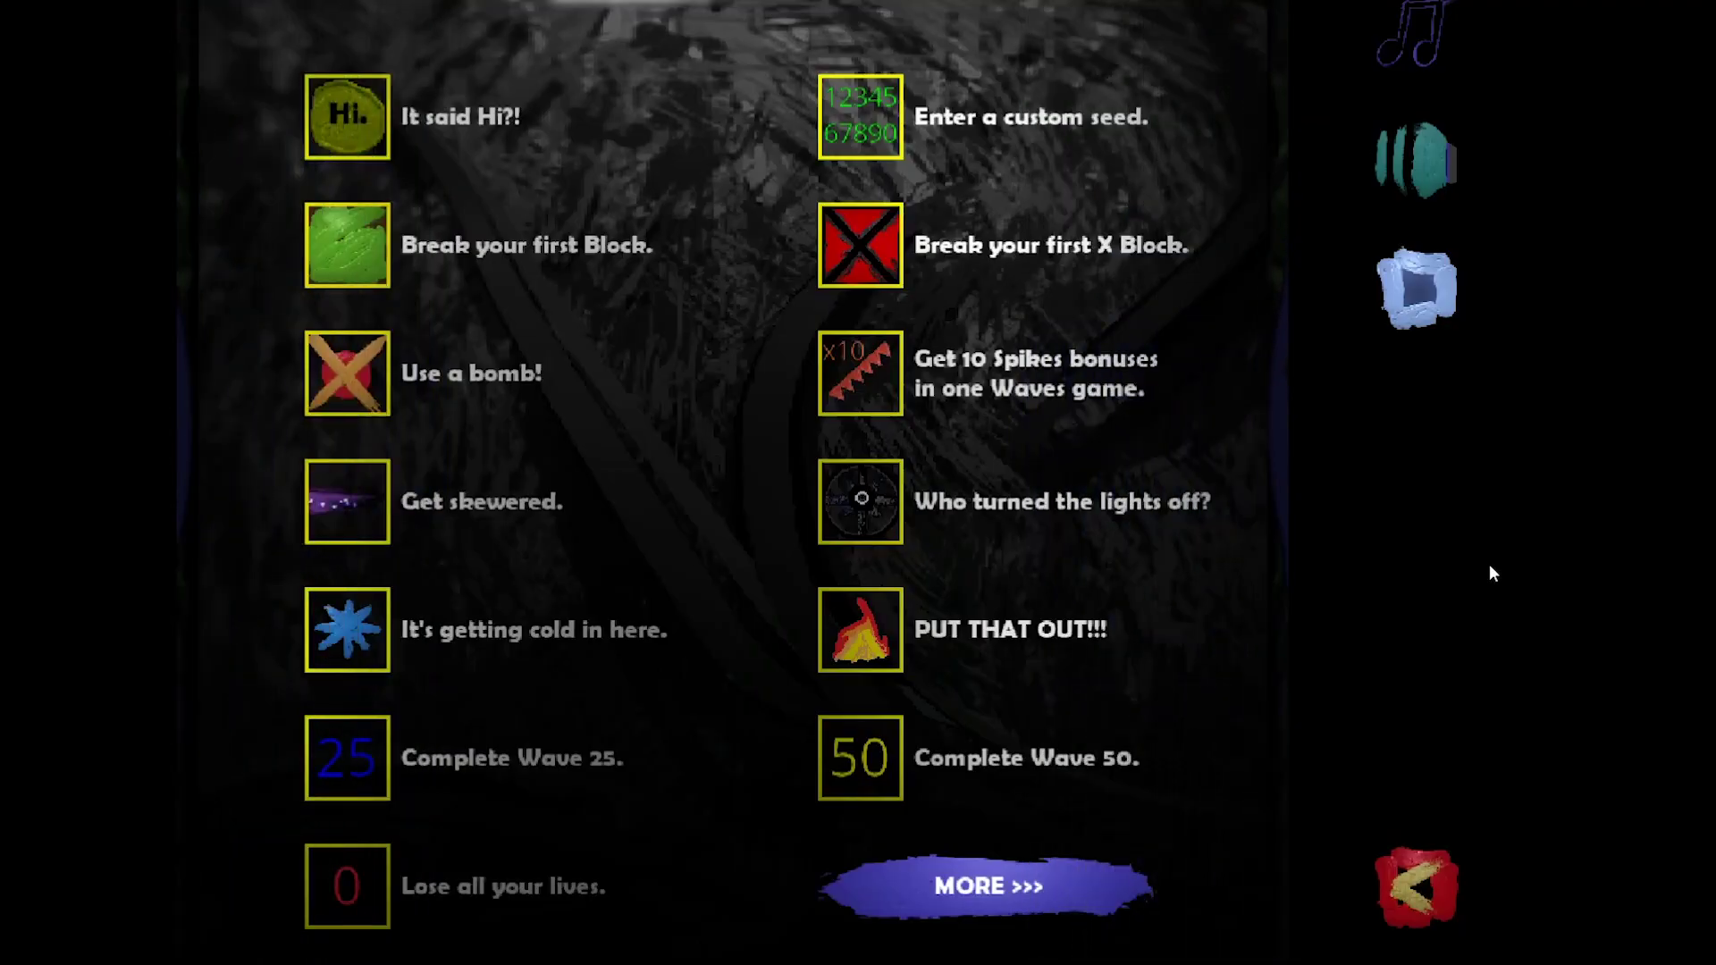
Step: View the next achievements page, enter seed 45423, and search Steam's store for 'touch the floor'
left_click(1033, 883)
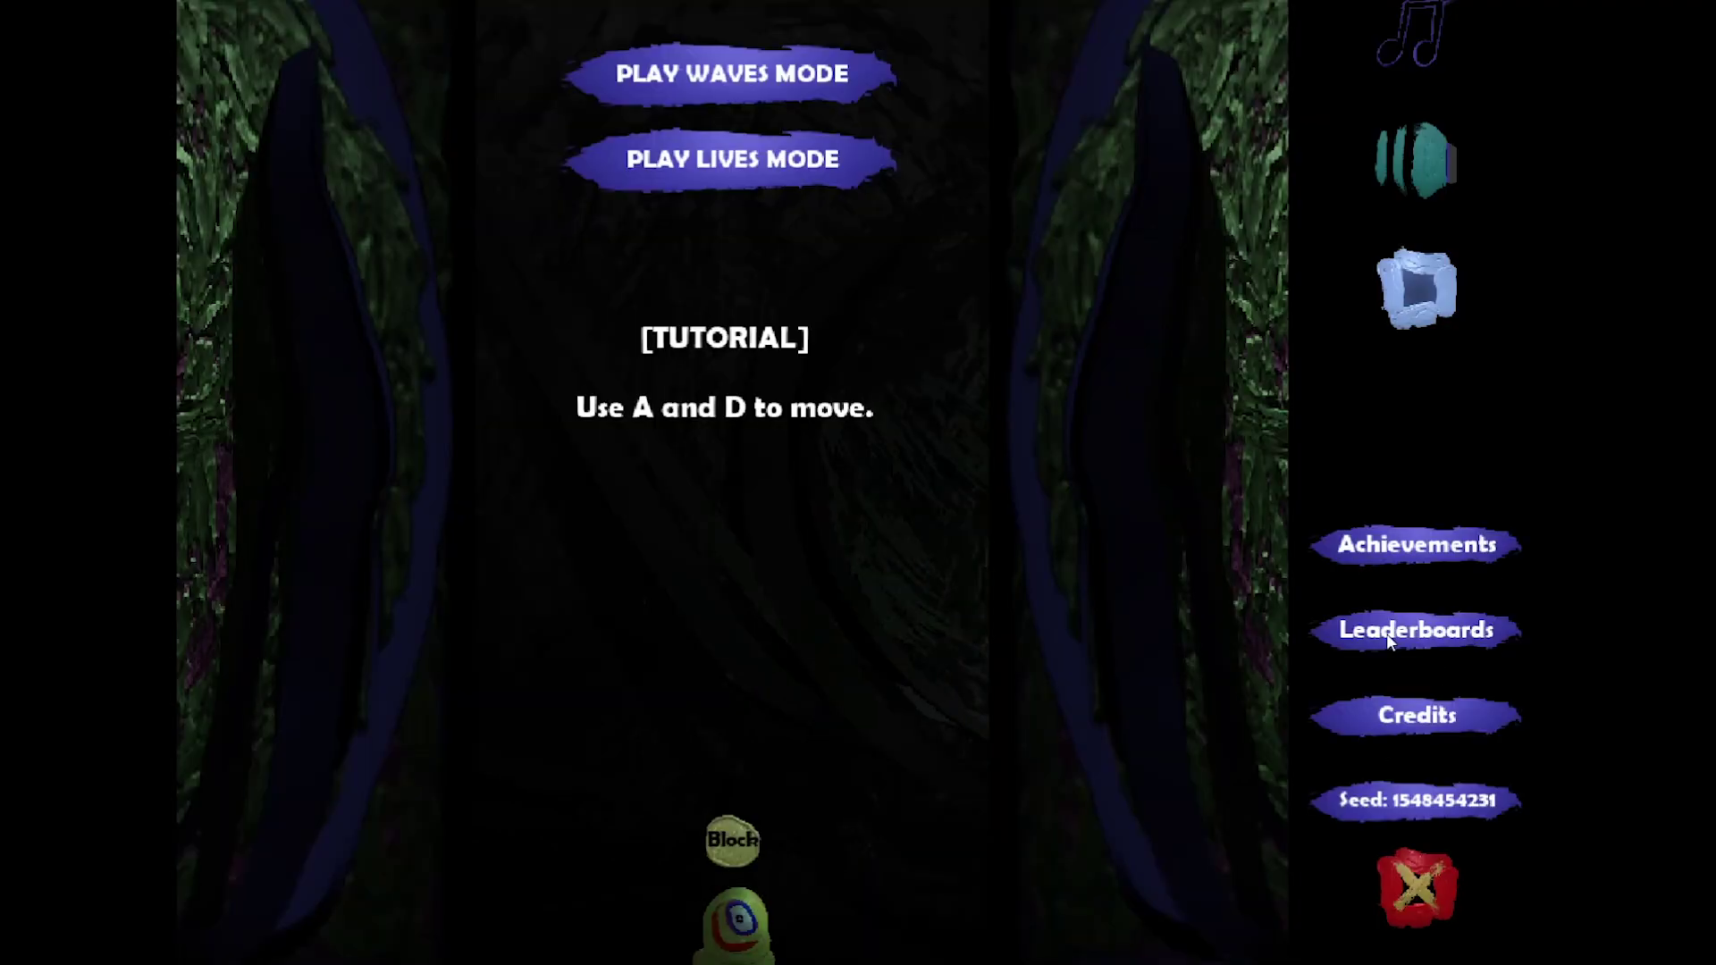
left_click(1387, 636)
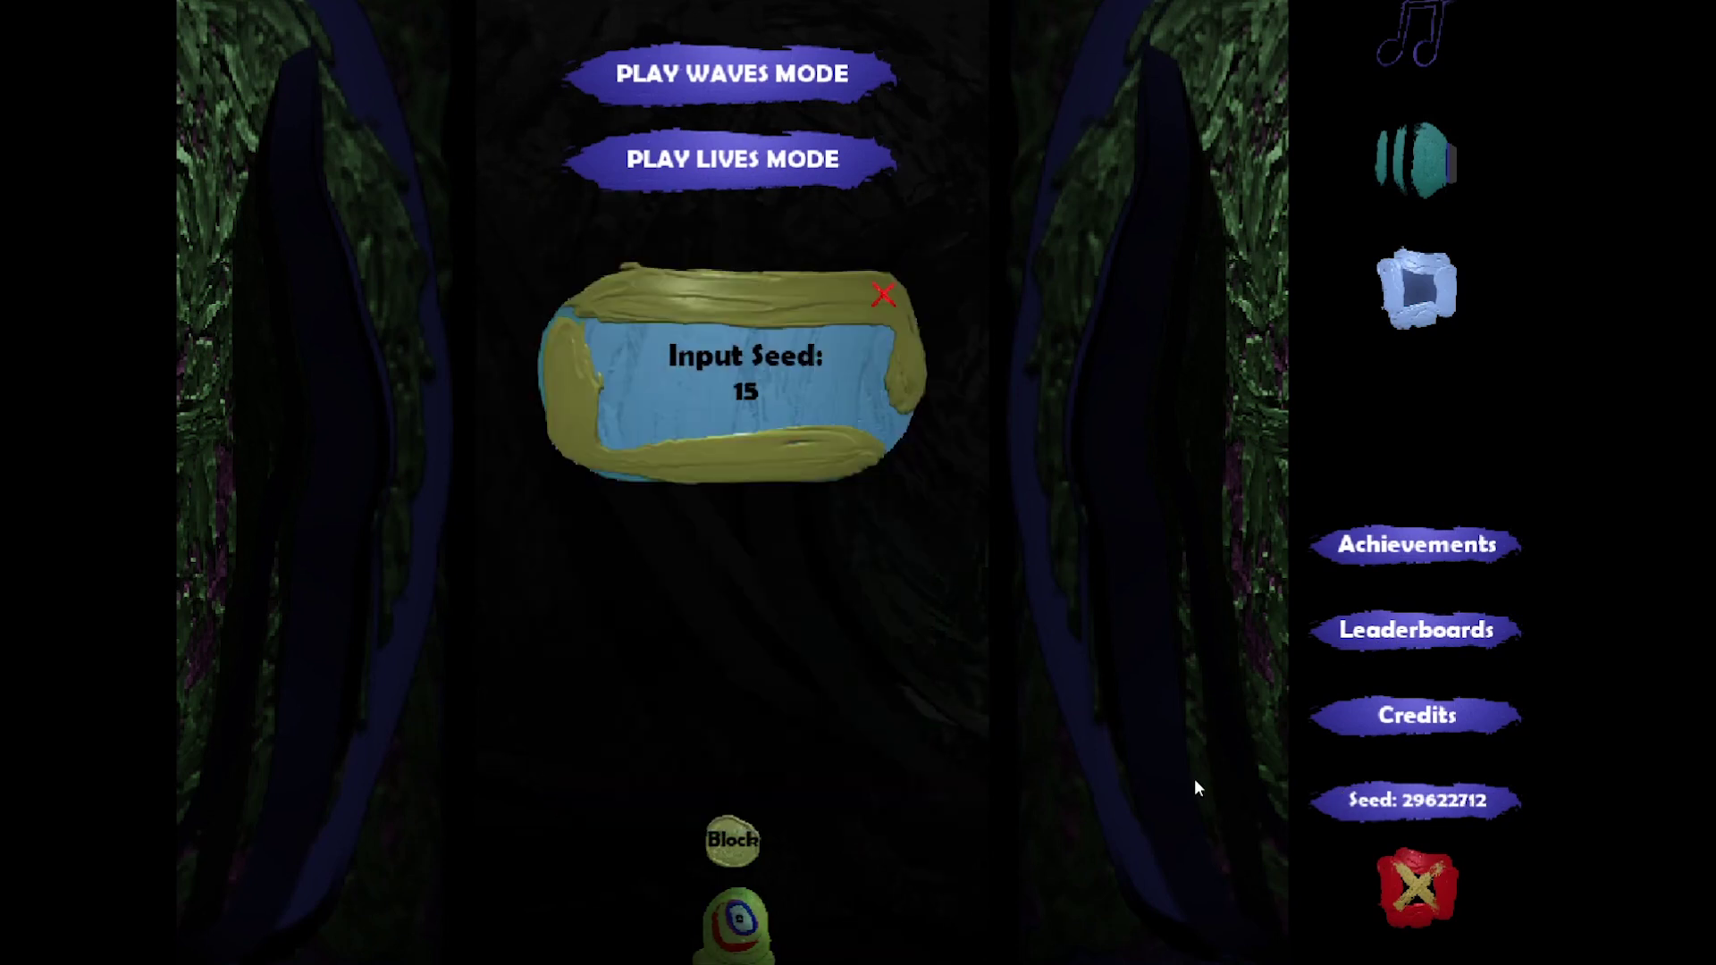
type("45423")
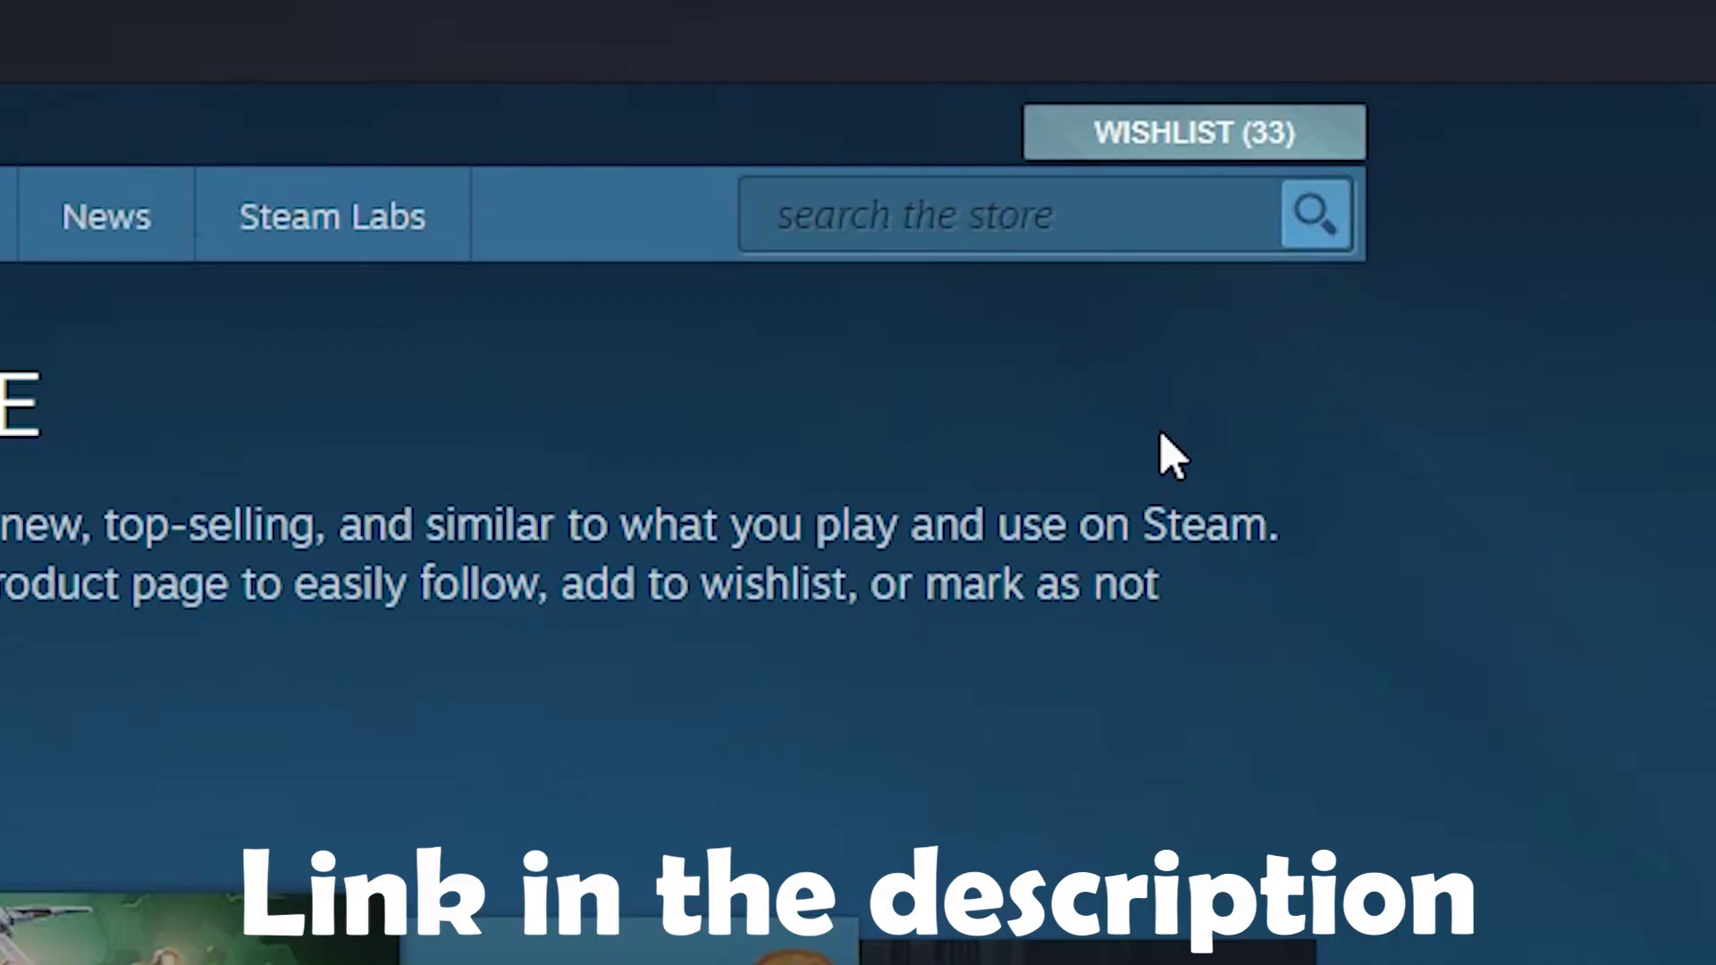
type("ouch the floor")
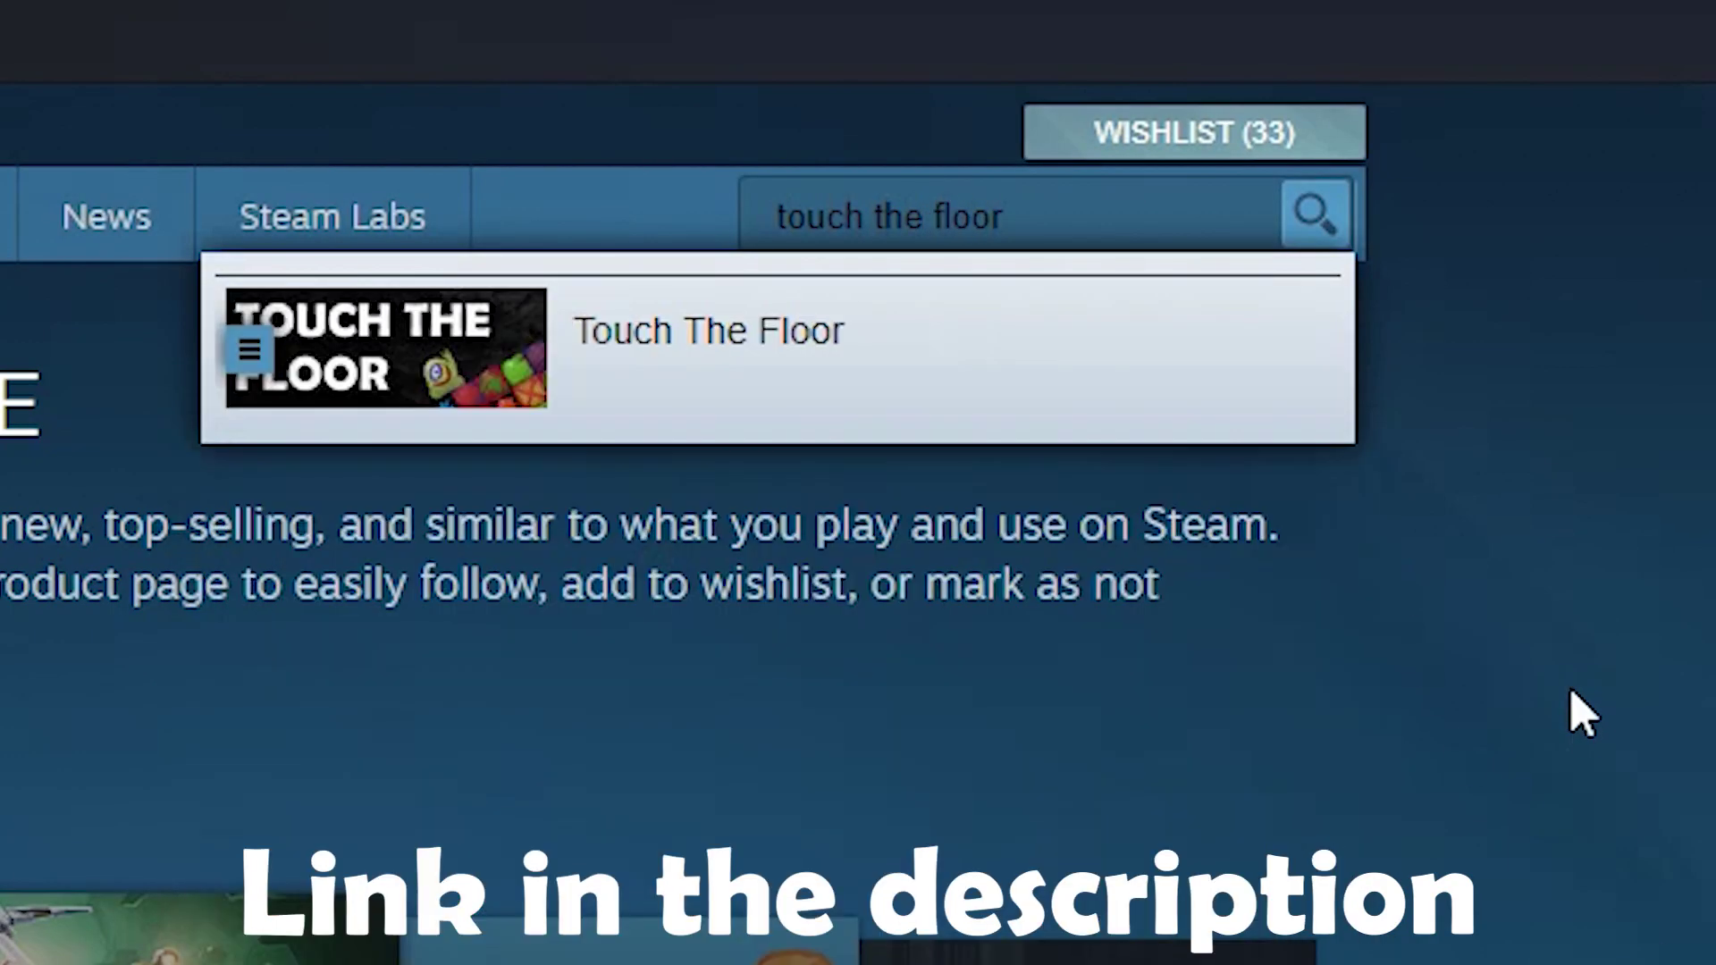